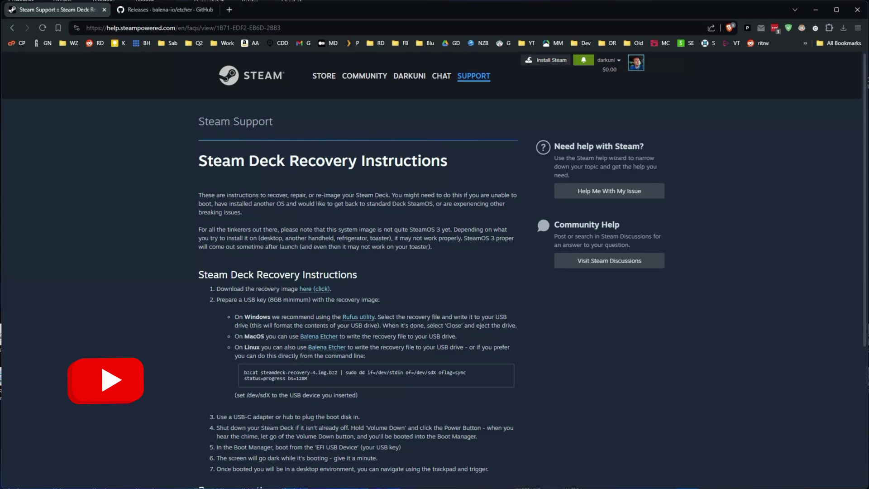
# - Follow the instructions page's download link to the Steam Deck recovery image page
pyautogui.moveTo(280, 27); pyautogui.dragTo(92, 27)
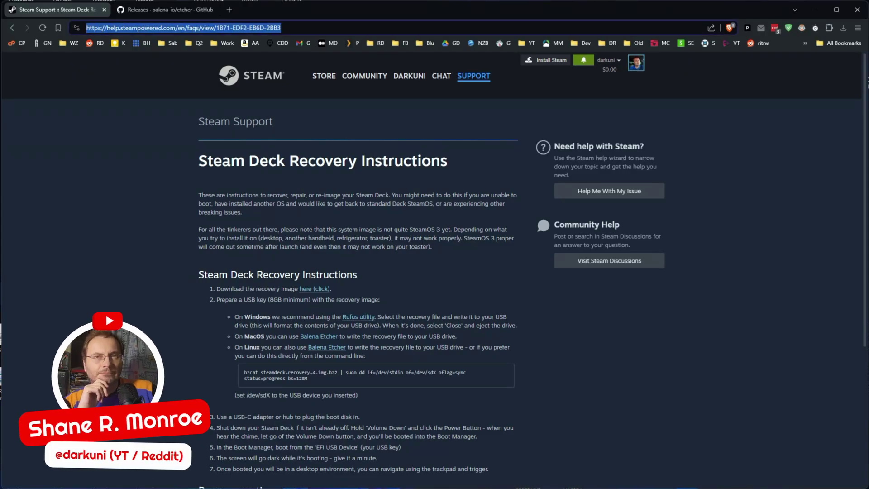
pyautogui.moveTo(216, 288); pyautogui.dragTo(236, 289)
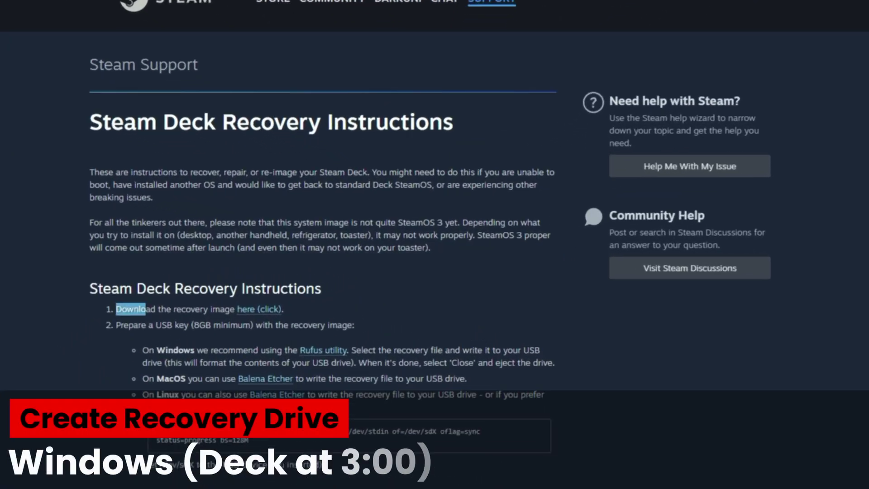
pyautogui.moveTo(145, 309); pyautogui.dragTo(226, 309)
pyautogui.click(226, 309)
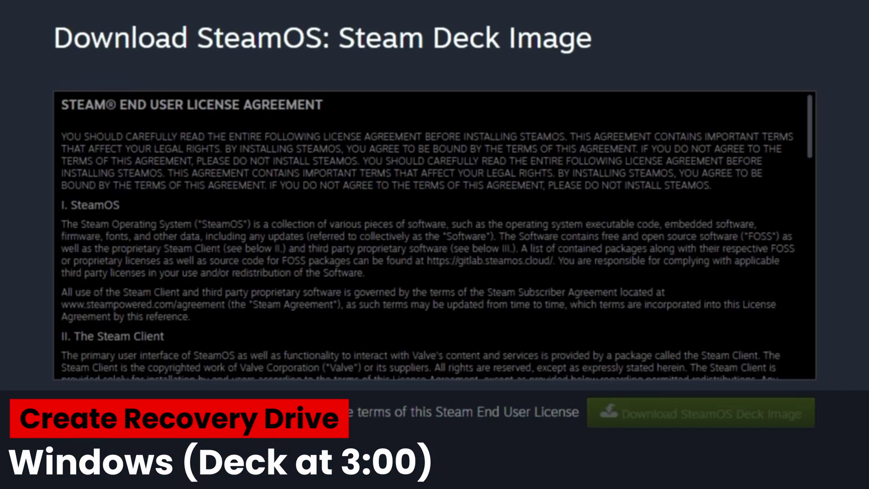
# - Accept the SteamOS licence and save the Deck image into EtcherDownload
pyautogui.click(39, 412)
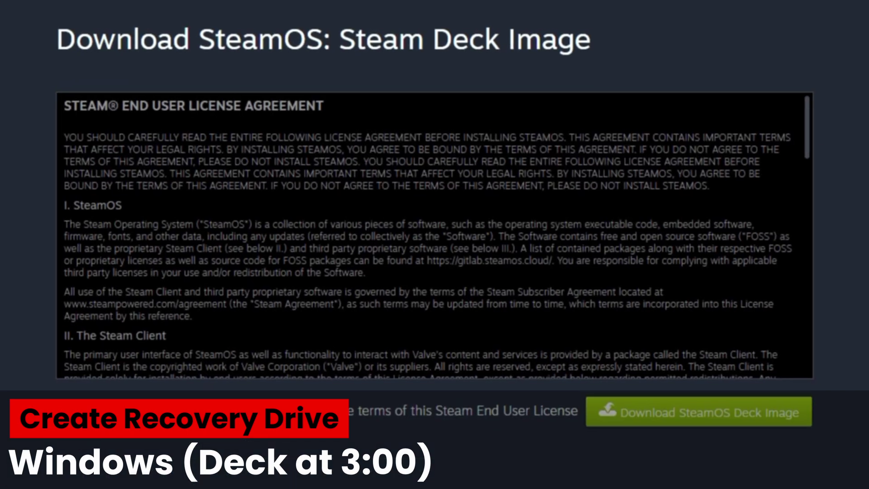
pyautogui.click(700, 413)
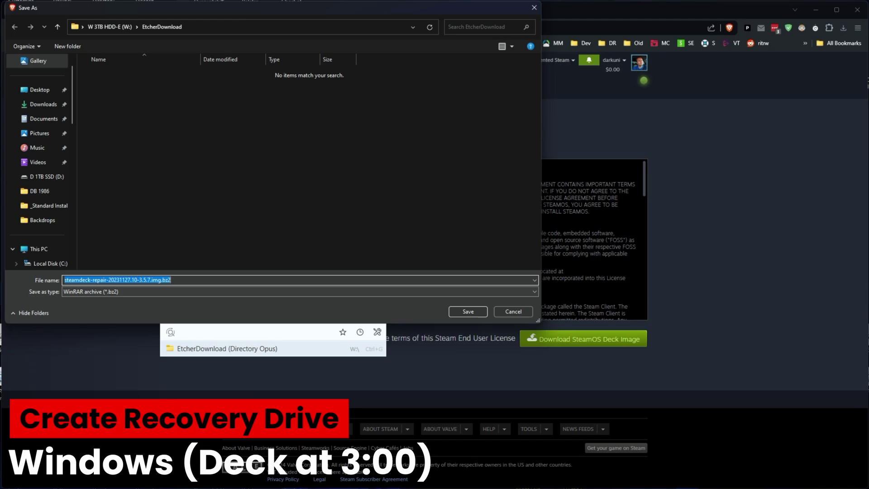
pyautogui.press('Return')
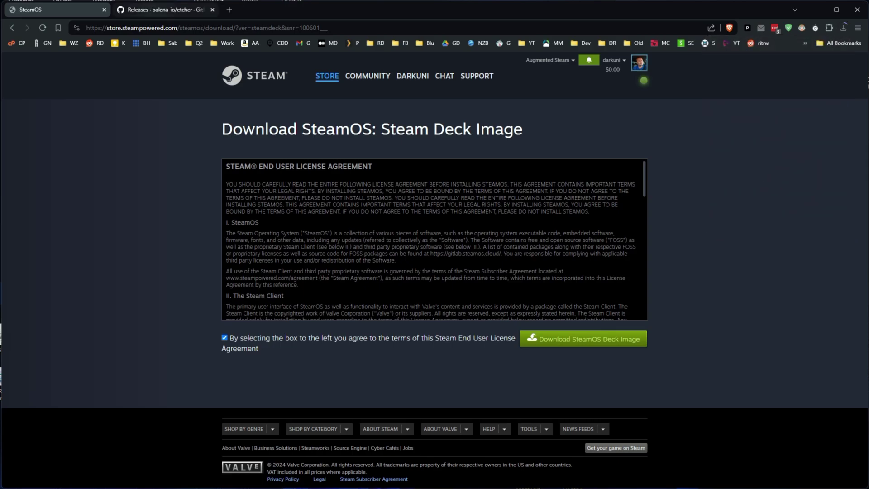
# - On the etcher releases tab, page through the releases to page 3
pyautogui.hotkey('ctrl', 'Tab')
pyautogui.hotkey('ctrl', 'l')
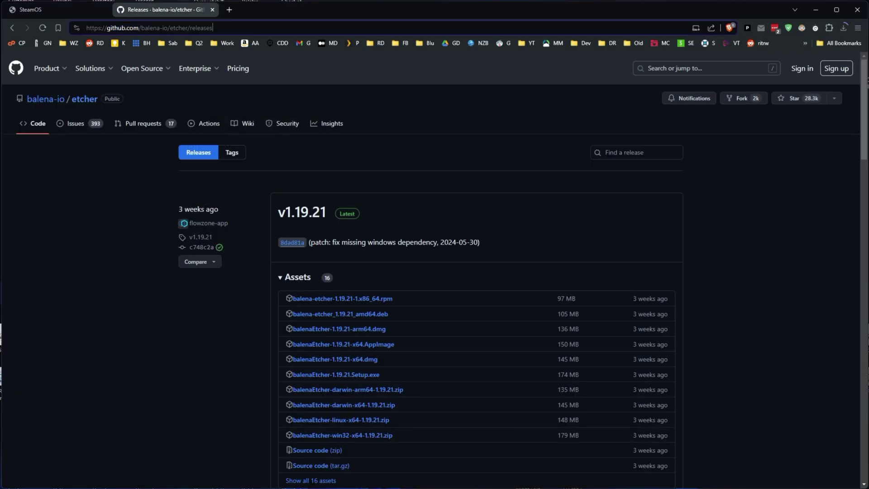
pyautogui.scroll(-20, 521, 272)
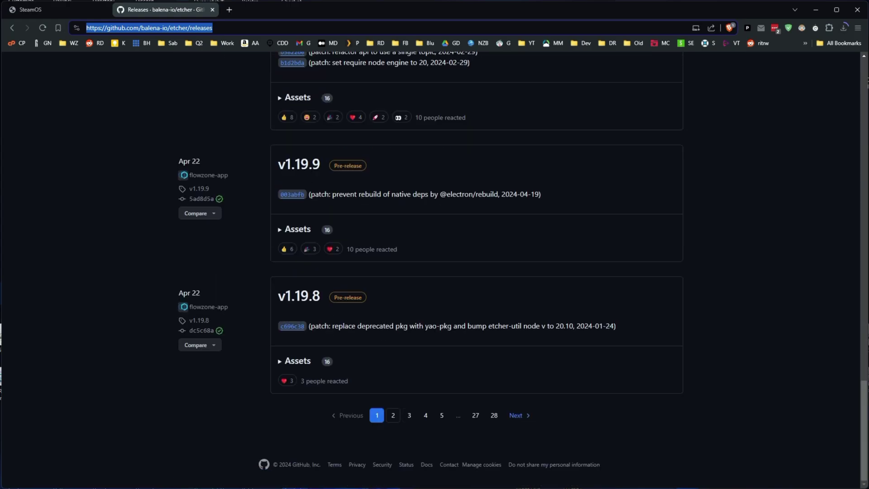
pyautogui.click(515, 415)
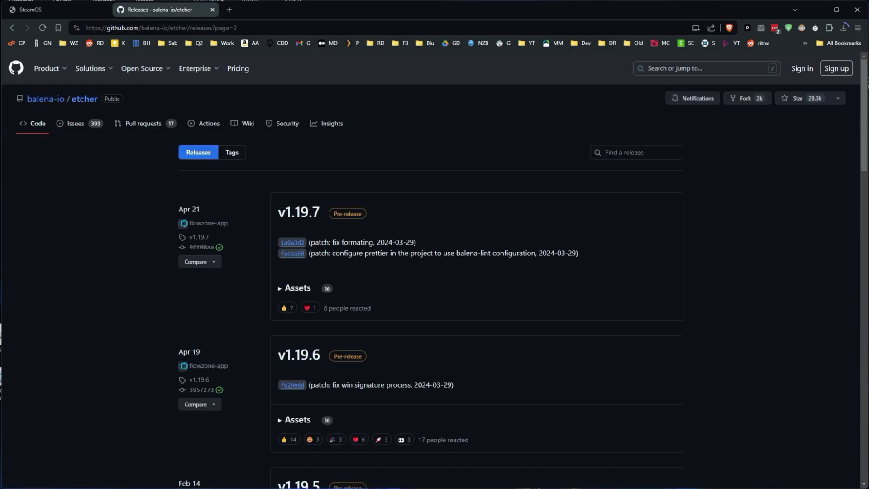
pyautogui.scroll(-20, 520, 271)
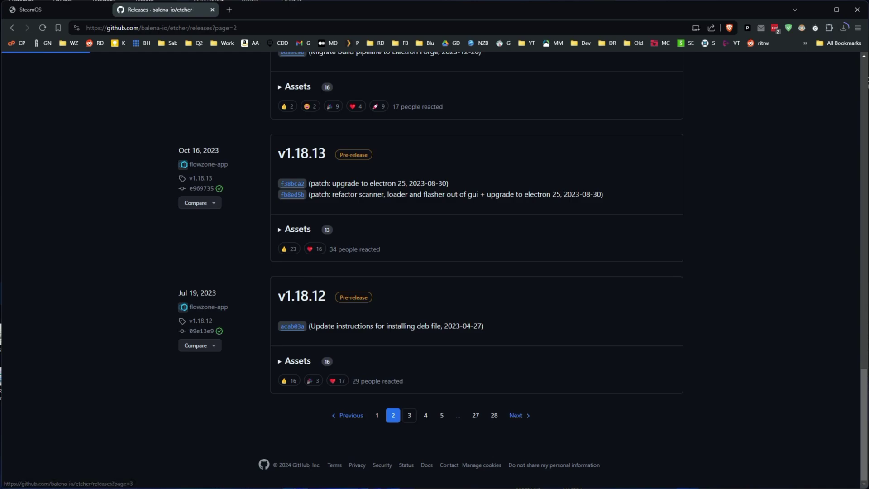
pyautogui.click(409, 415)
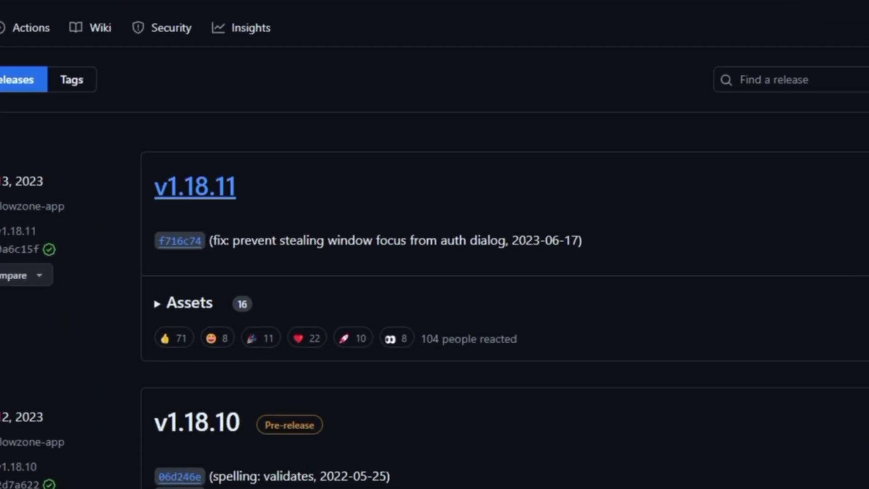
# - Expand the v1.18.11 assets and save balenaEtcher-Setup-1.18.11.exe into EtcherDownload
pyautogui.click(190, 302)
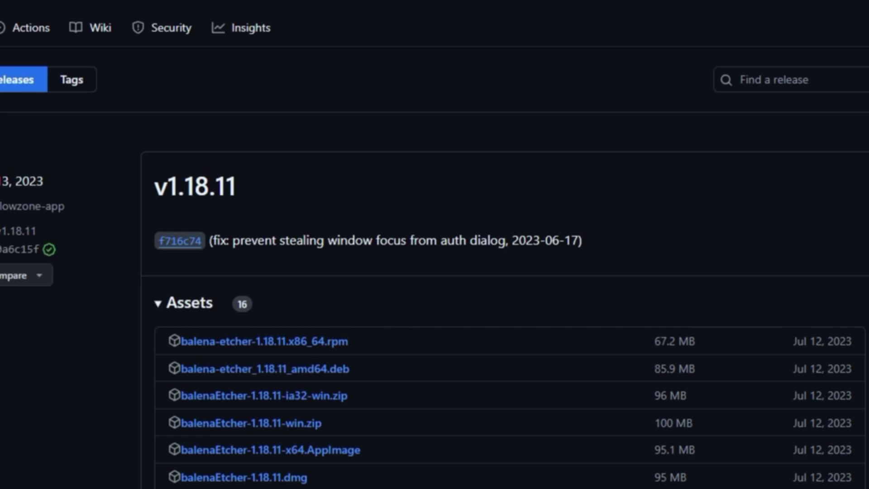
pyautogui.scroll(-5, 434, 245)
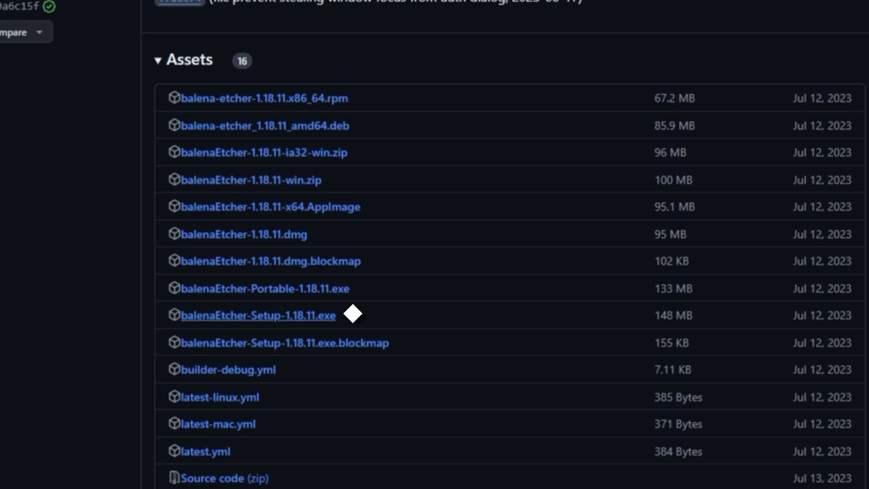
pyautogui.click(258, 315)
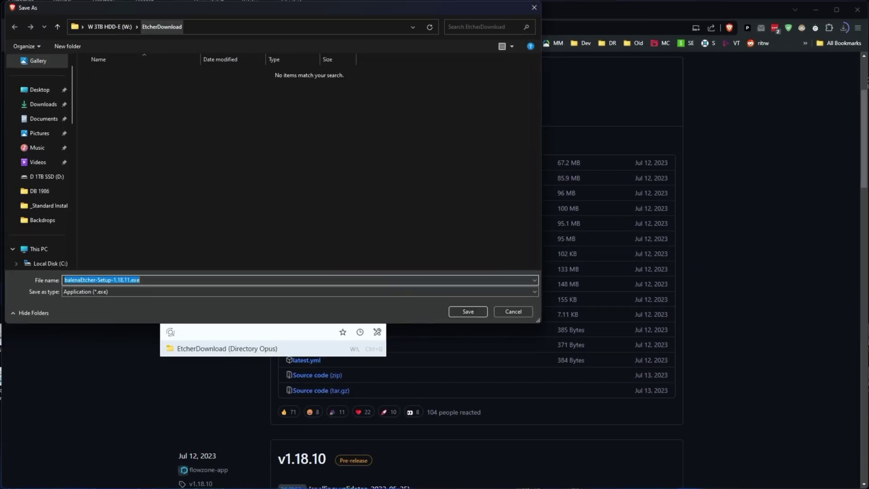
pyautogui.press('Return')
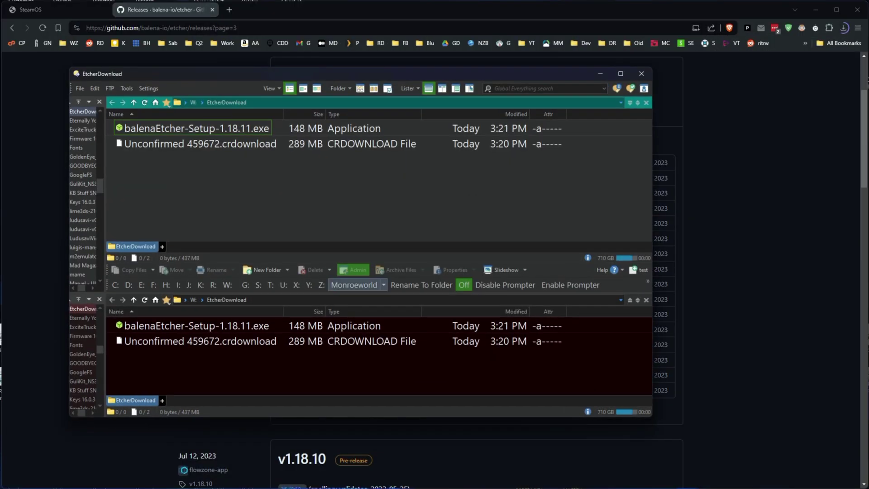
# - Extract the steamdeck-repair .img.bz2 archive with WinRAR's Extract Here into the same folder
pyautogui.click(196, 128)
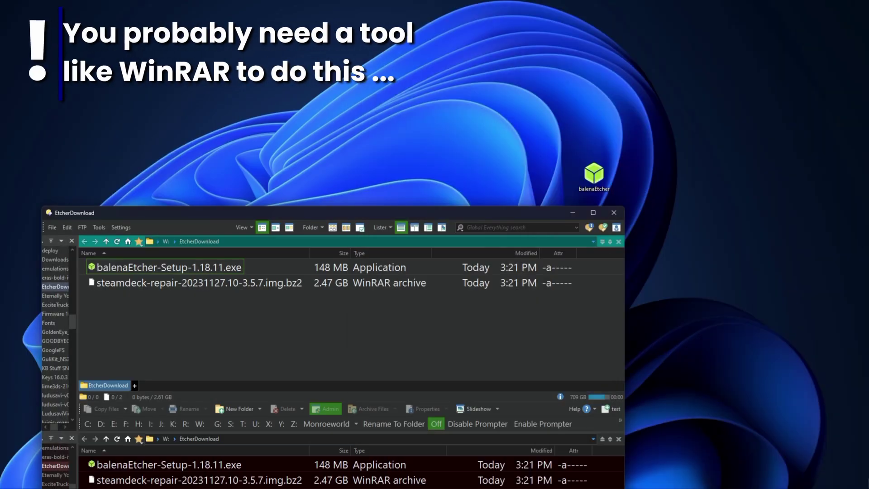
pyautogui.rightClick(277, 145)
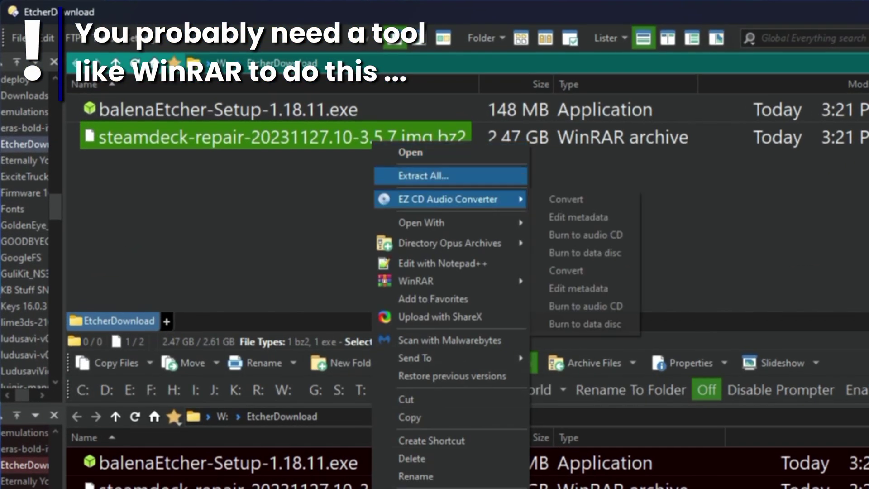
pyautogui.moveTo(415, 280)
pyautogui.click(578, 335)
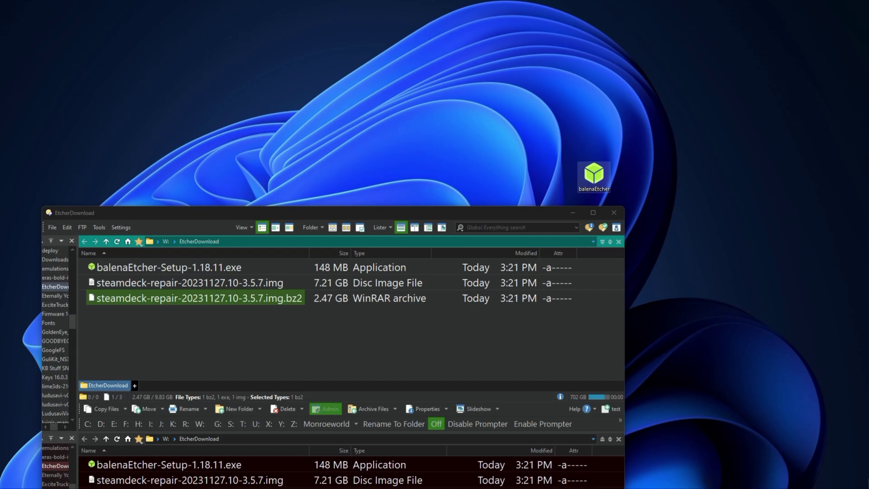
# - Launch balenaEtcher and load the uncompressed steamdeck-repair .img as the flash source
pyautogui.doubleClick(593, 174)
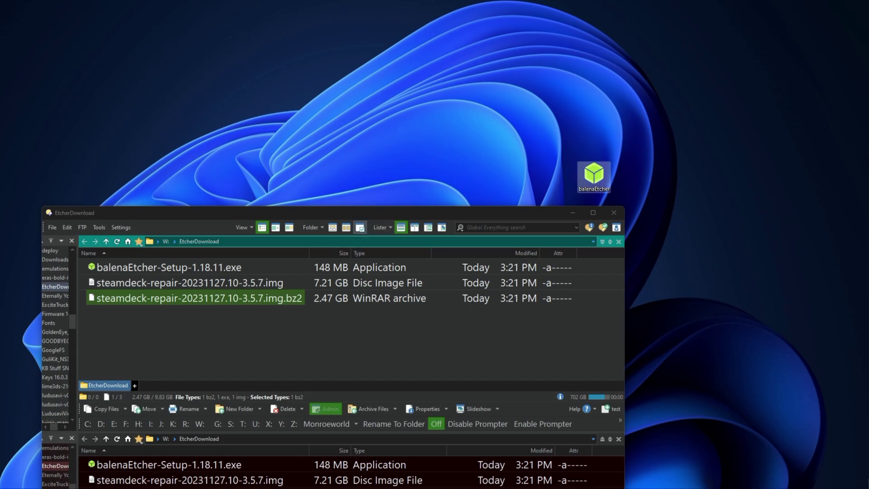
pyautogui.click(299, 260)
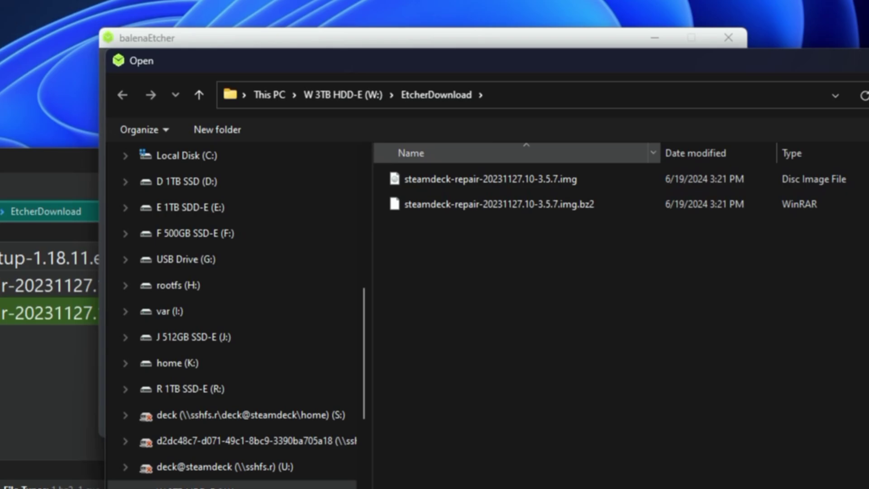
pyautogui.click(447, 223)
pyautogui.press('Return')
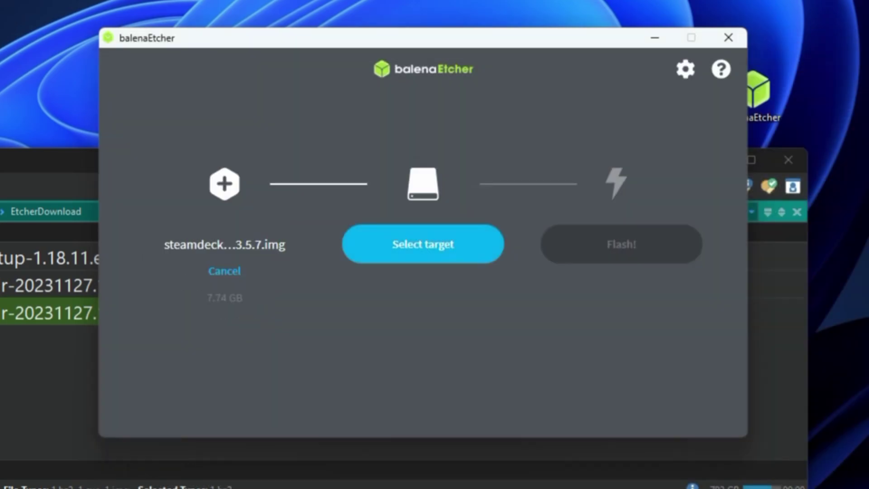
# - Target the 30.8 GB SanDisk USB drive, flash the image, then close Etcher and the file manager
pyautogui.click(423, 245)
pyautogui.scroll(-2, 423, 269)
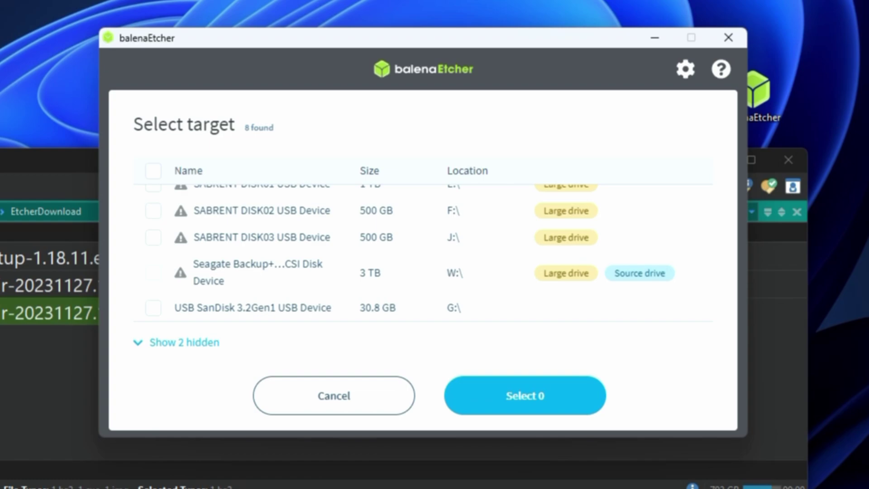
pyautogui.scroll(2, 565, 272)
pyautogui.scroll(-2, 565, 272)
pyautogui.click(153, 308)
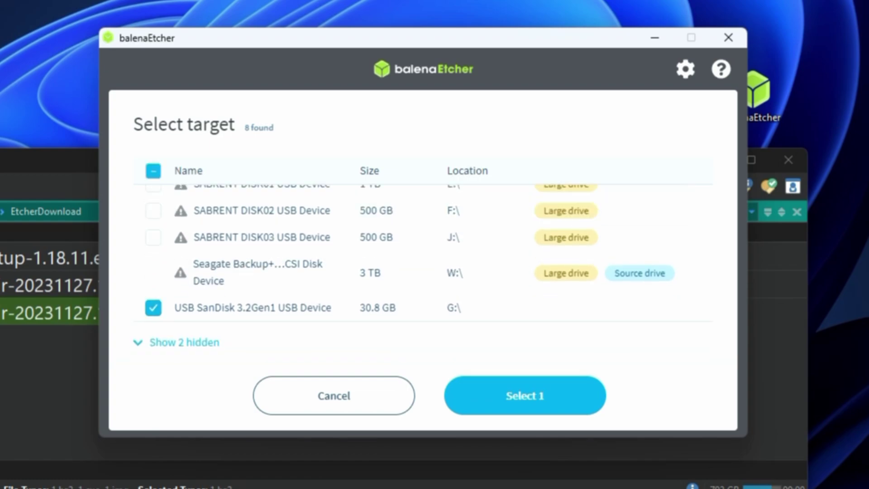
pyautogui.click(525, 396)
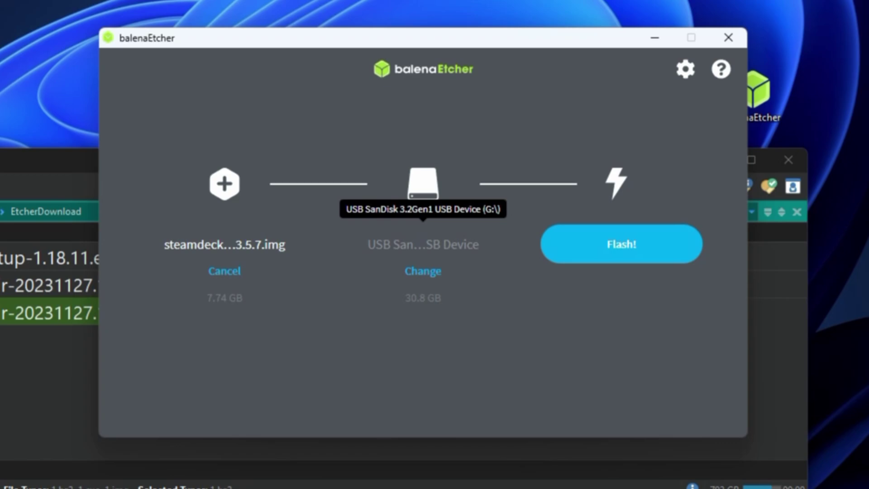
pyautogui.click(622, 244)
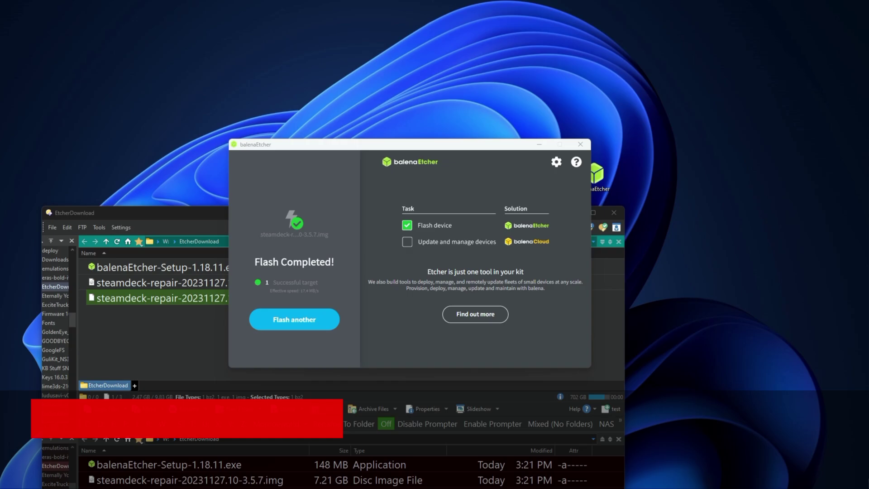
pyautogui.click(580, 144)
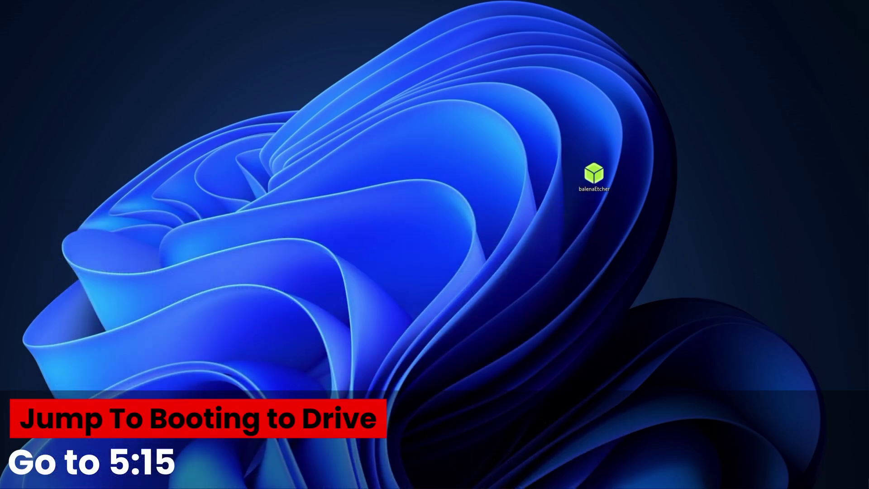
pyautogui.click(614, 213)
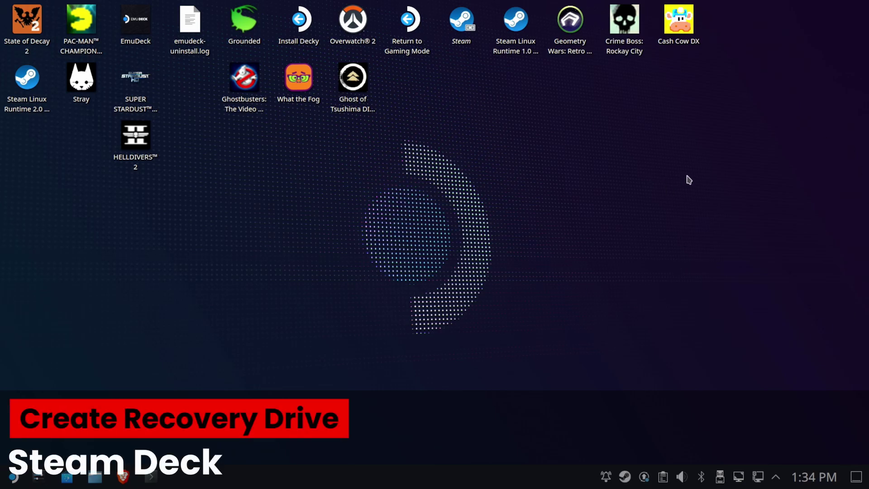
# - Launch Brave and search for 'steam recovery image', correcting the typo in the query
pyautogui.click(123, 477)
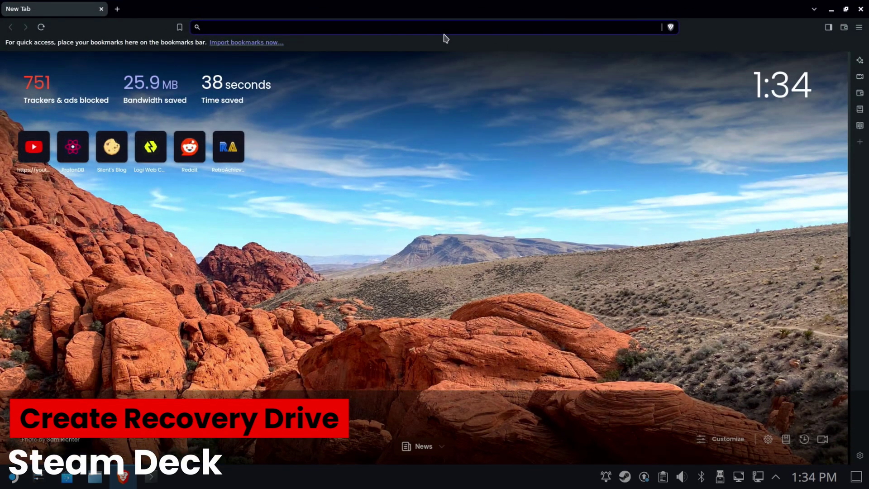
pyautogui.write('steam ')
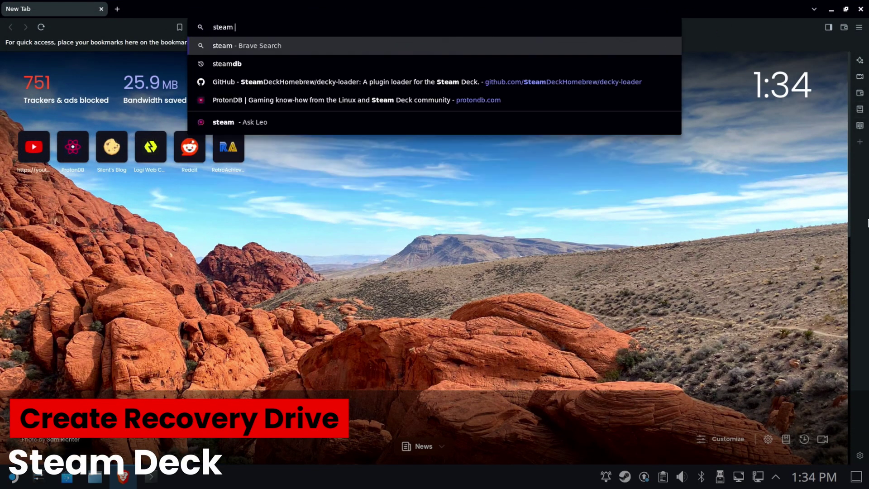
pyautogui.write('recovery inag')
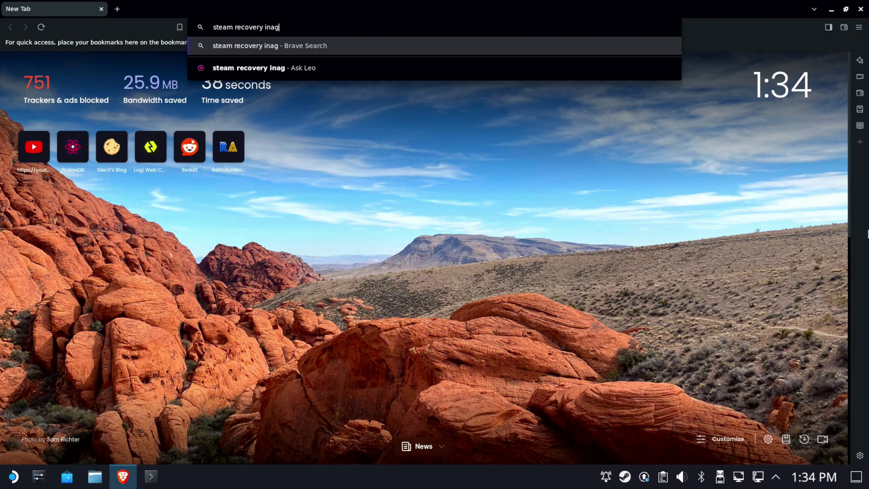
pyautogui.press('BackSpace')
pyautogui.press('BackSpace')
pyautogui.press('BackSpace')
pyautogui.write('mage')
pyautogui.press('Return')
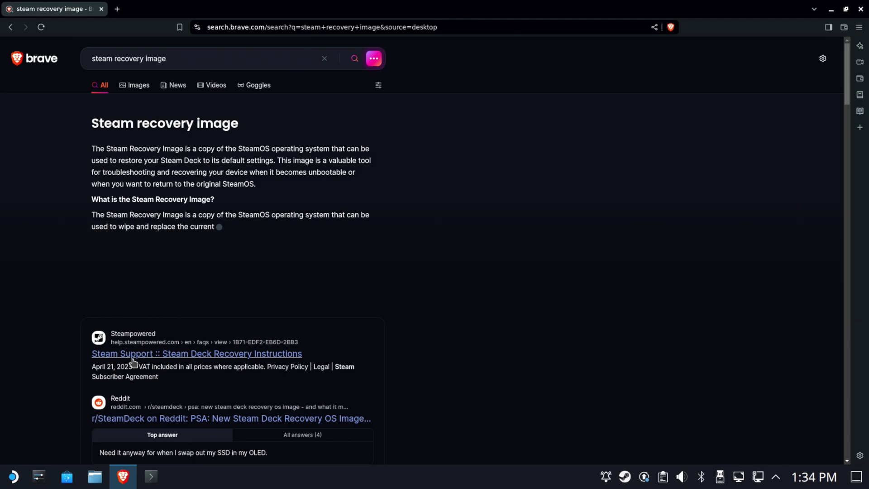
# - Open the Steam Deck Recovery Instructions result and follow its link to the image download page
pyautogui.click(165, 354)
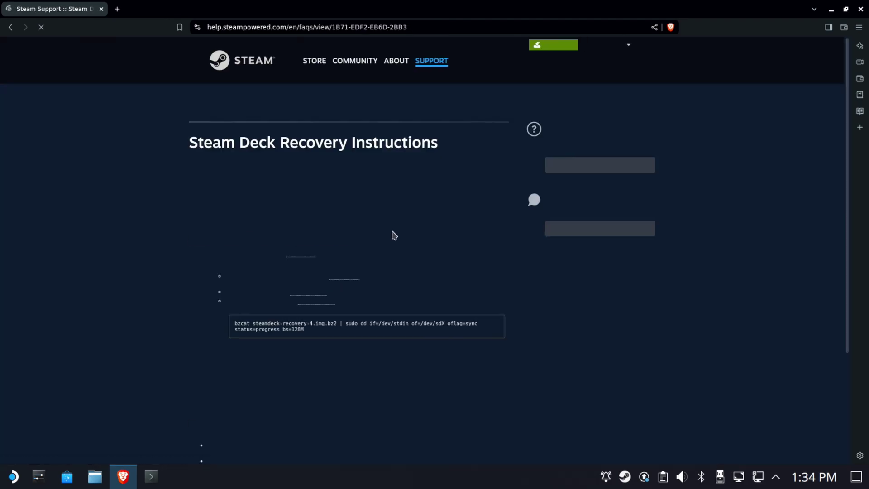
pyautogui.click(469, 27)
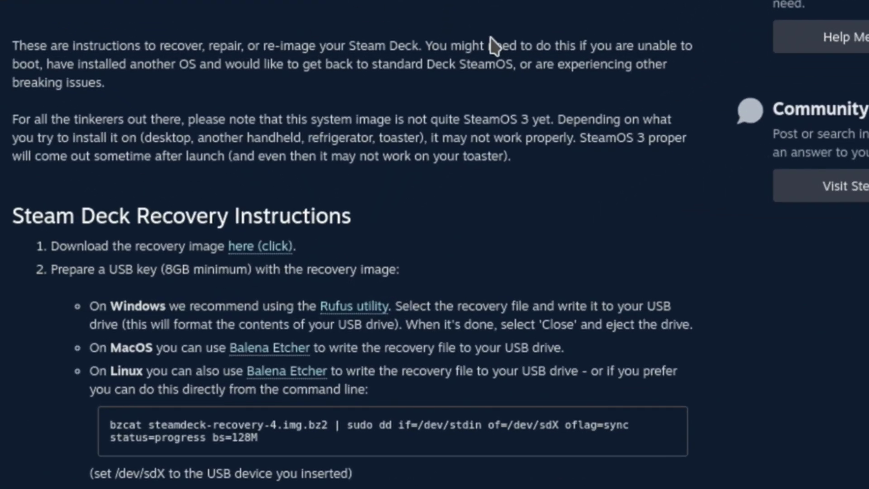
pyautogui.click(279, 248)
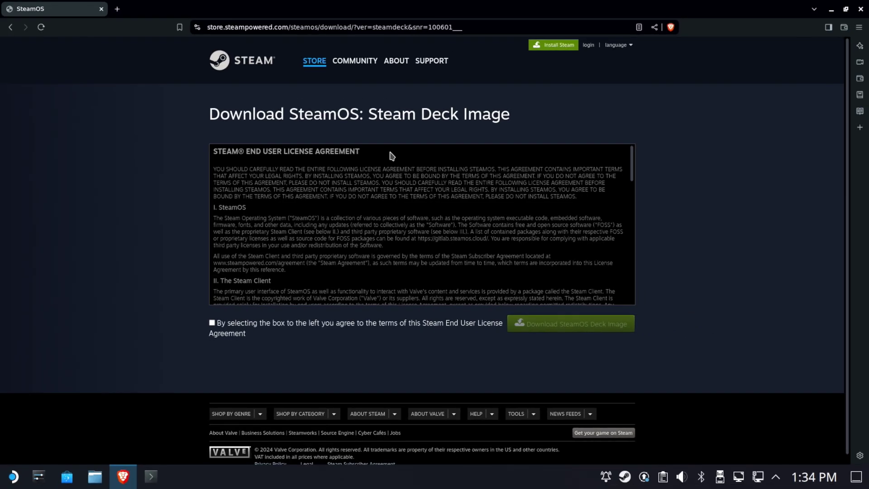
pyautogui.scroll(-15, 528, 183)
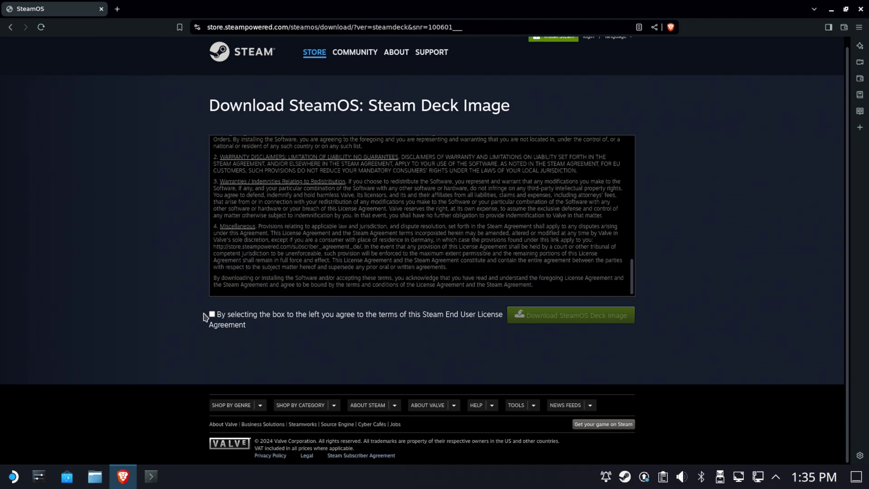
# - Accept the licence and save the SteamOS Deck image into the Downloads folder
pyautogui.click(212, 316)
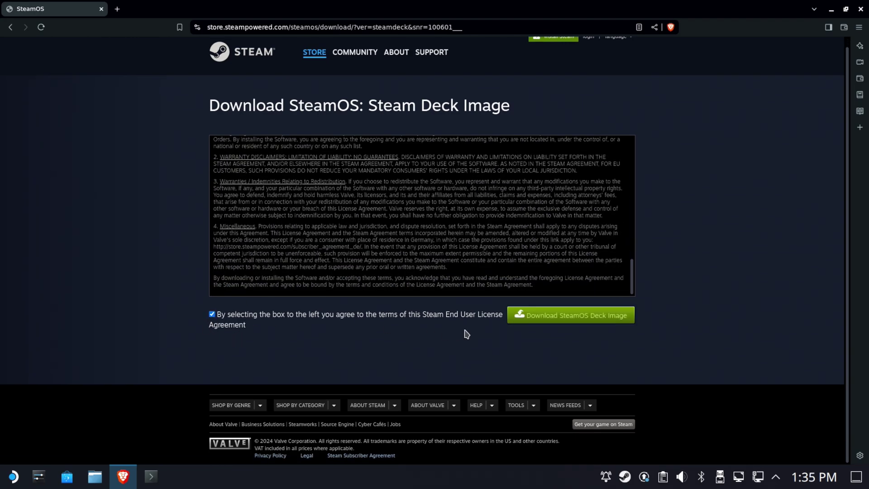
pyautogui.click(545, 315)
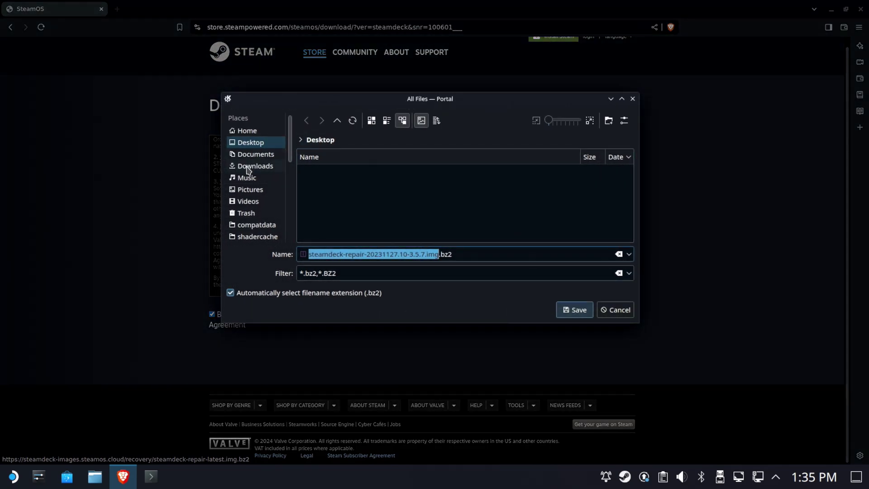
pyautogui.click(248, 168)
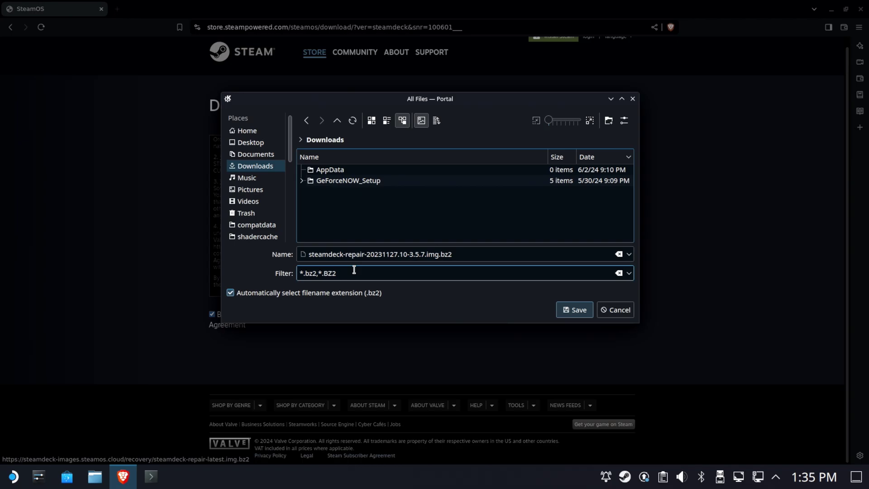
pyautogui.click(568, 307)
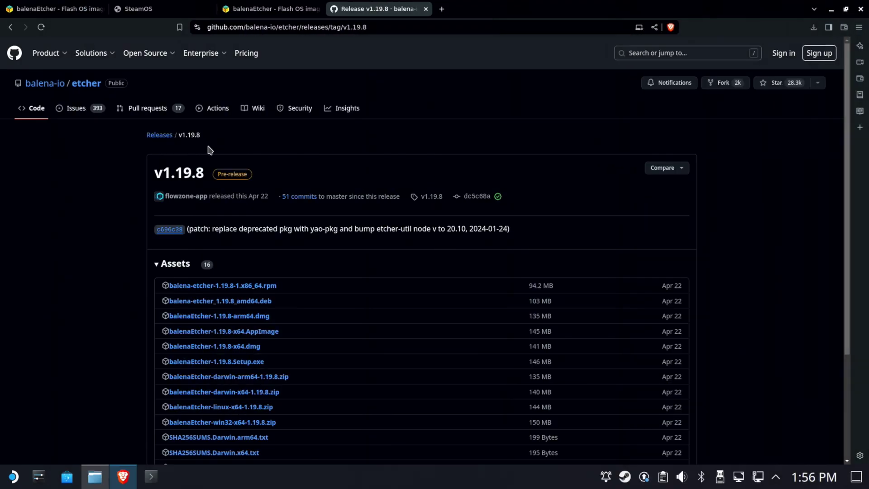
# - Page through the etcher releases list to page 3 and open the v1.18.11 release
pyautogui.click(160, 135)
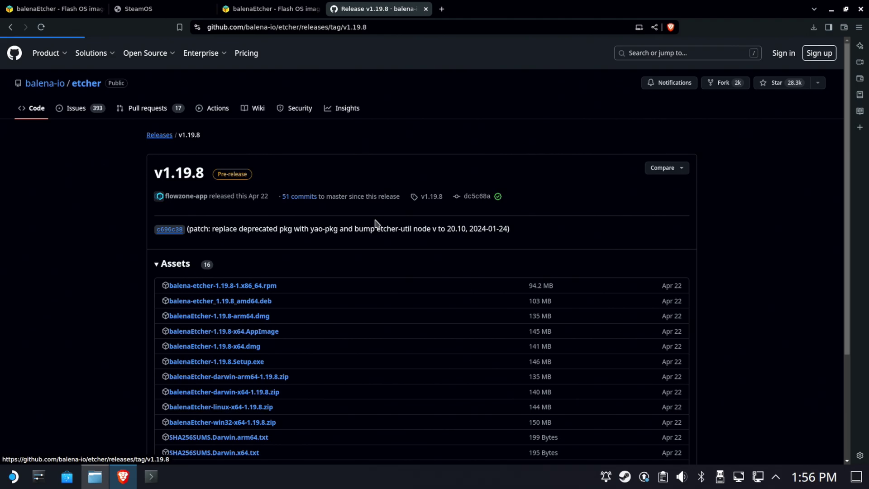
pyautogui.scroll(-5, 448, 289)
pyautogui.scroll(-10, 451, 283)
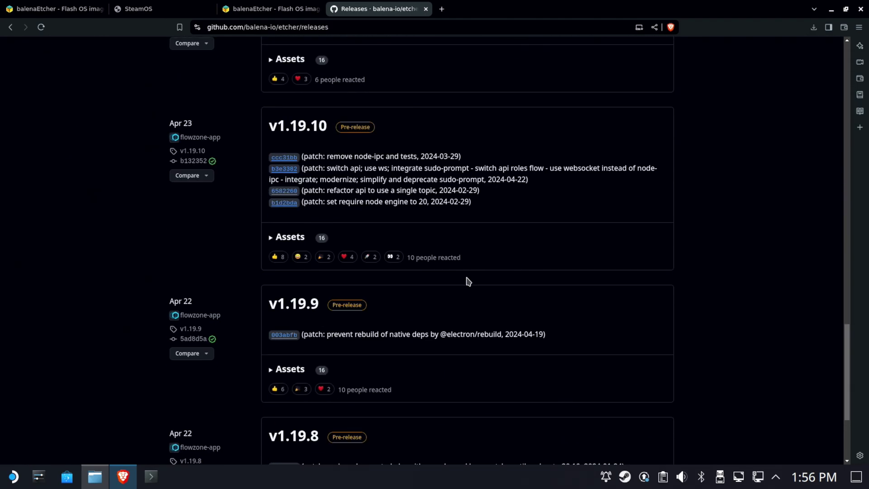
pyautogui.scroll(-4, 468, 281)
pyautogui.click(385, 394)
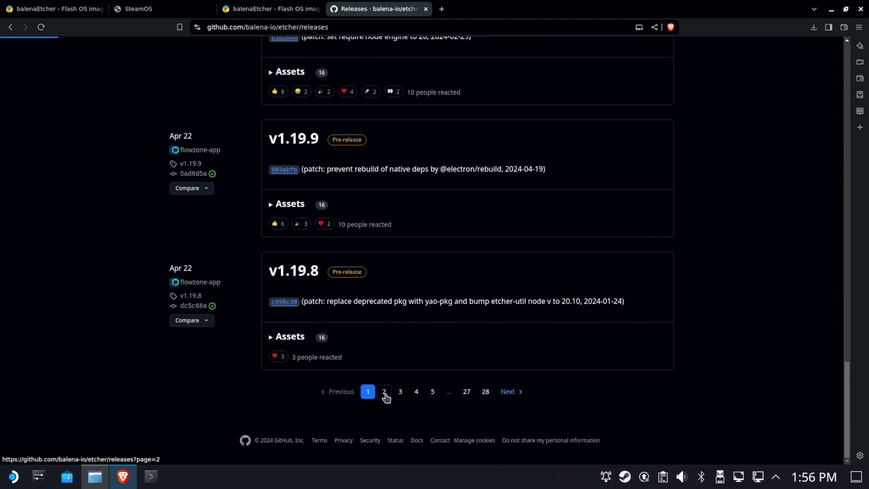
pyautogui.scroll(-15, 438, 362)
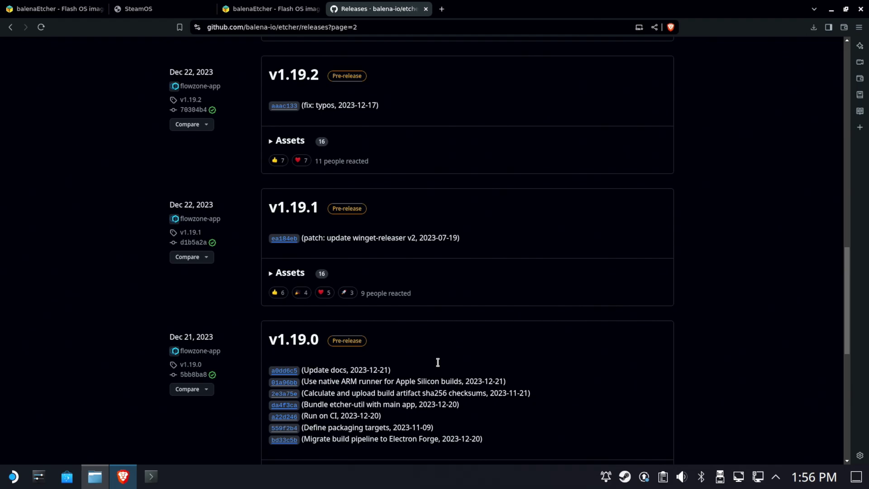
pyautogui.scroll(-8, 438, 362)
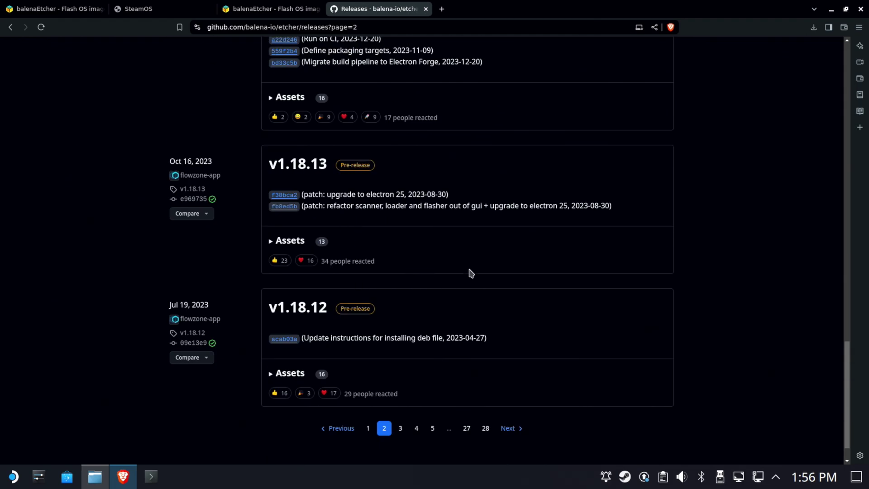
pyautogui.scroll(-2, 470, 273)
pyautogui.click(400, 392)
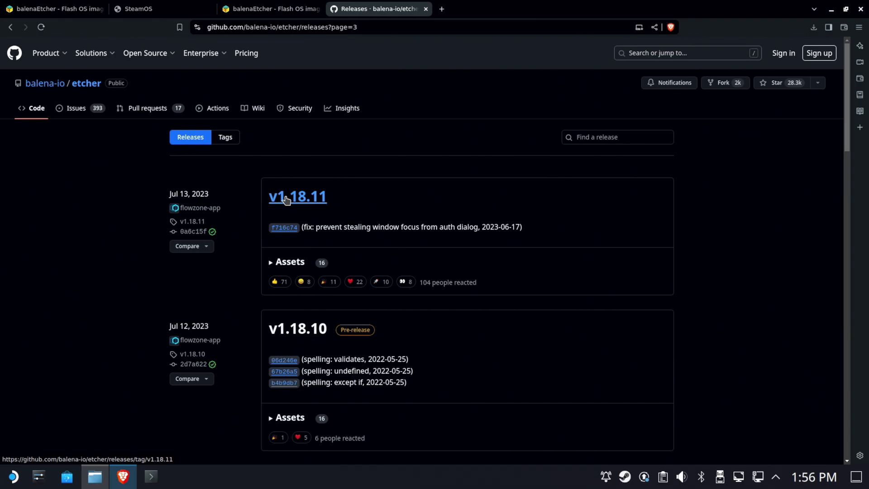
pyautogui.click(294, 197)
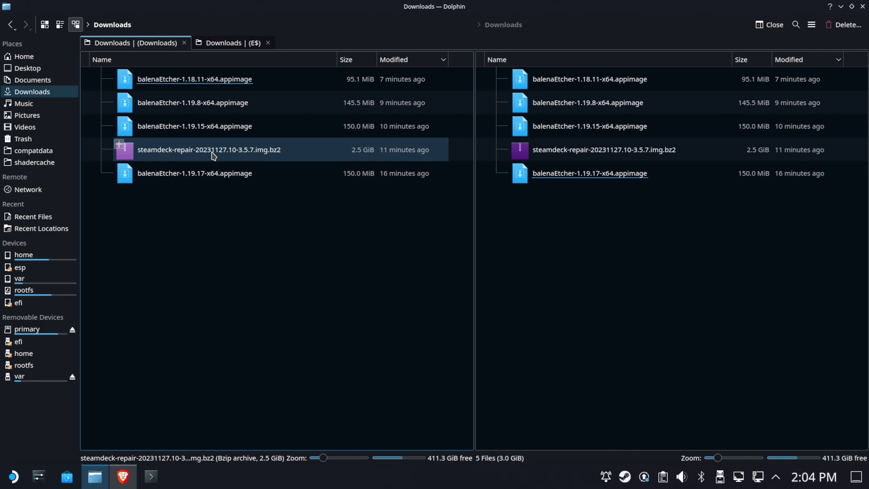
# - Extract the recovery .img.bz2 archive here in Downloads, then run the balenaEtcher-1.18.11 AppImage
pyautogui.rightClick(212, 156)
pyautogui.moveTo(258, 284)
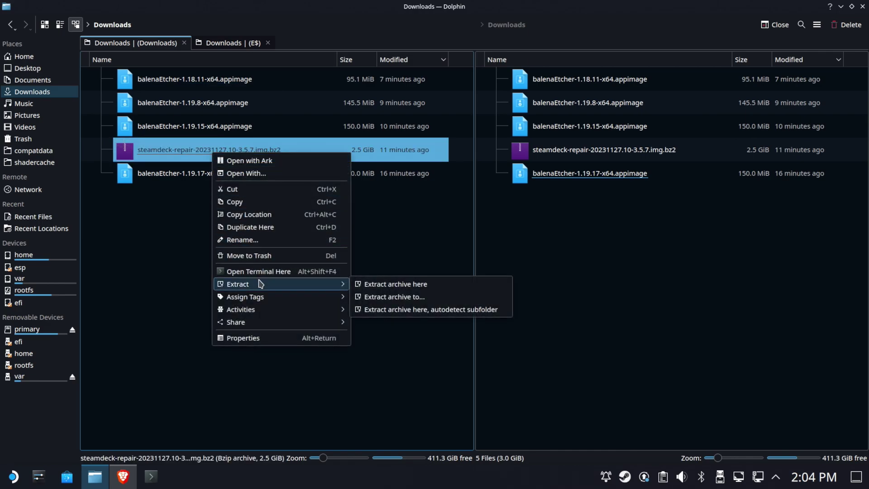
pyautogui.click(426, 285)
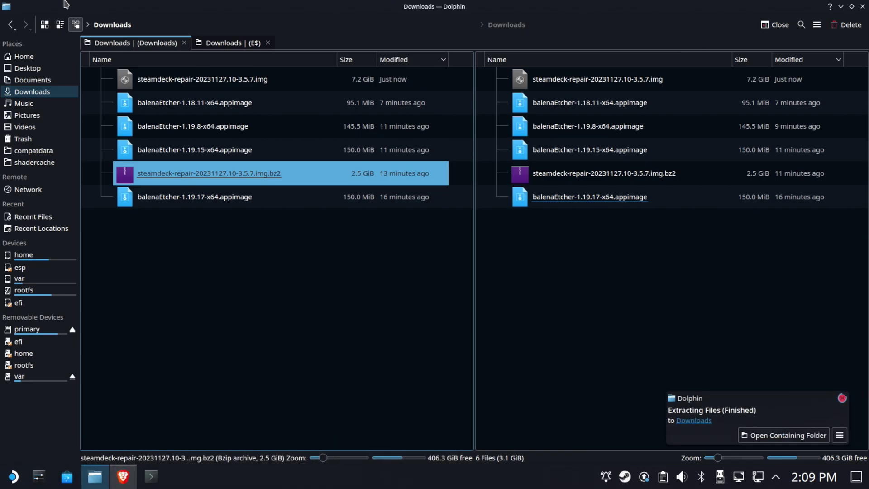
pyautogui.click(254, 103)
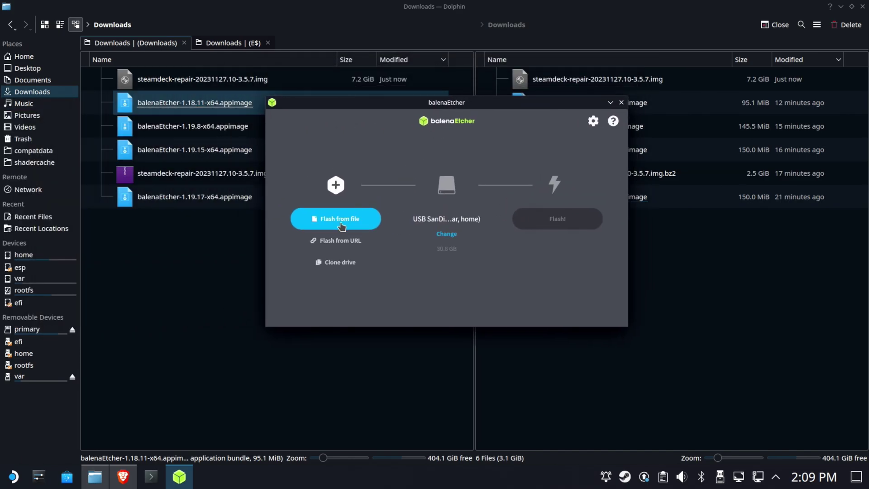
# - Pick the extracted steamdeck-repair .img and flash it, authorising with the account password
pyautogui.click(341, 223)
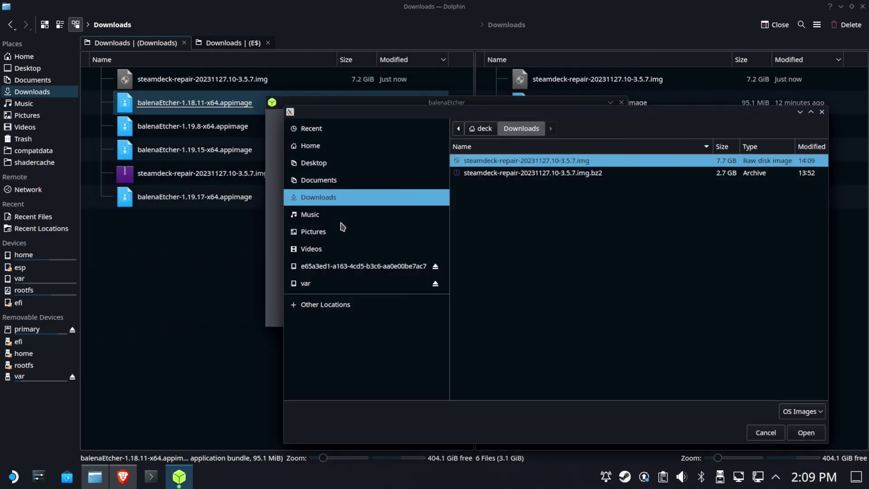
pyautogui.doubleClick(578, 162)
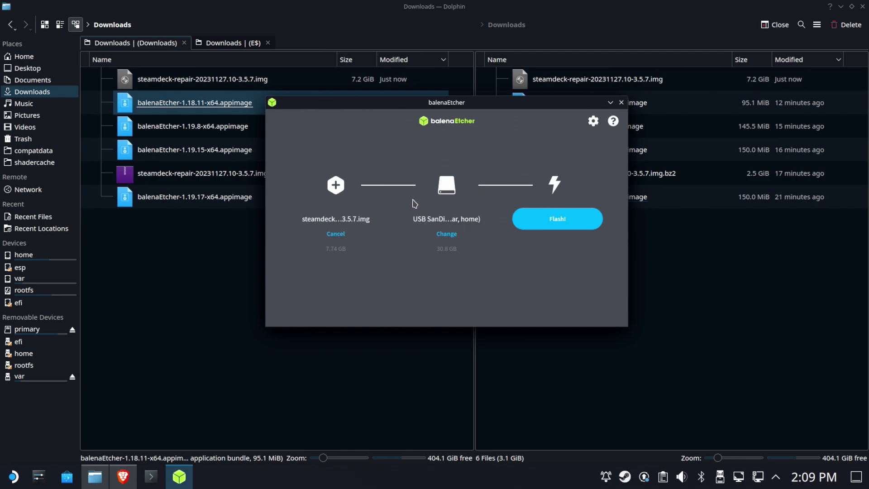
pyautogui.click(563, 227)
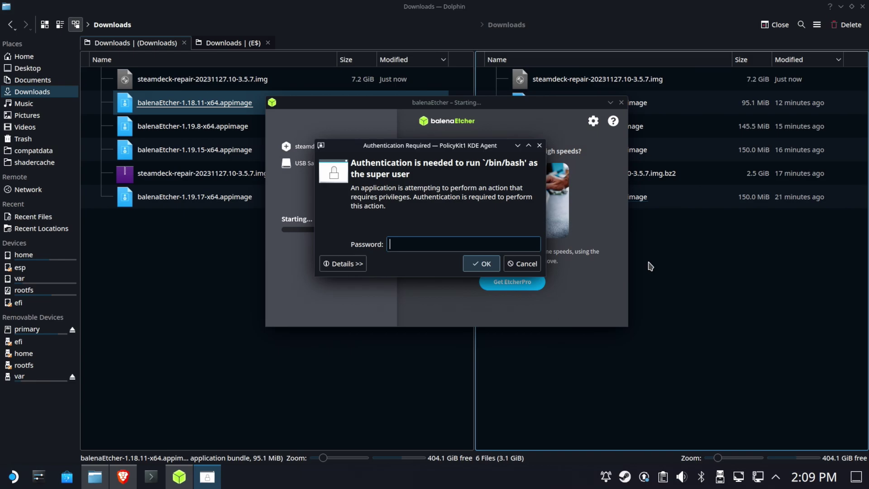
pyautogui.write('•••••••')
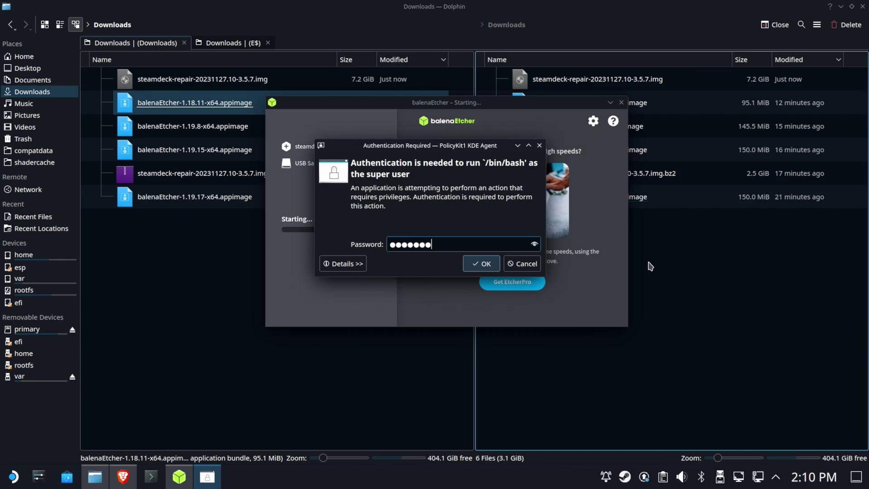
pyautogui.press('Return')
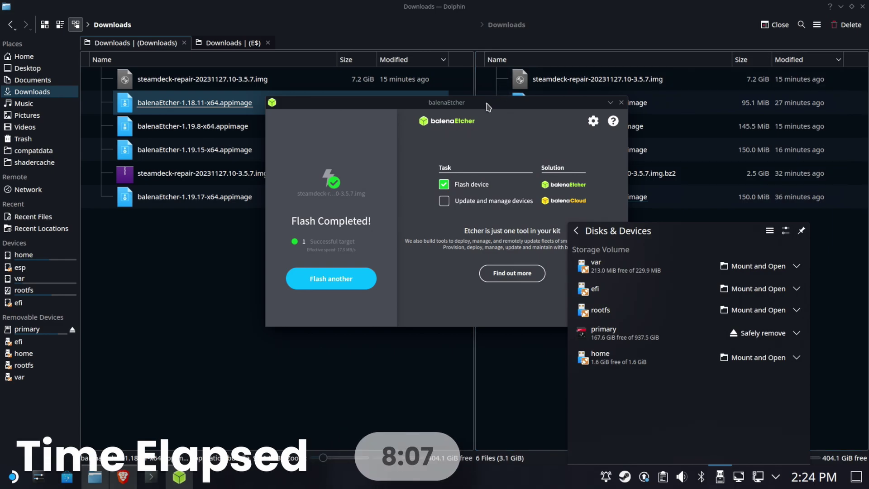
# - Close balenaEtcher and the Dolphin file manager once flashing completes
pyautogui.moveTo(488, 107); pyautogui.dragTo(385, 91)
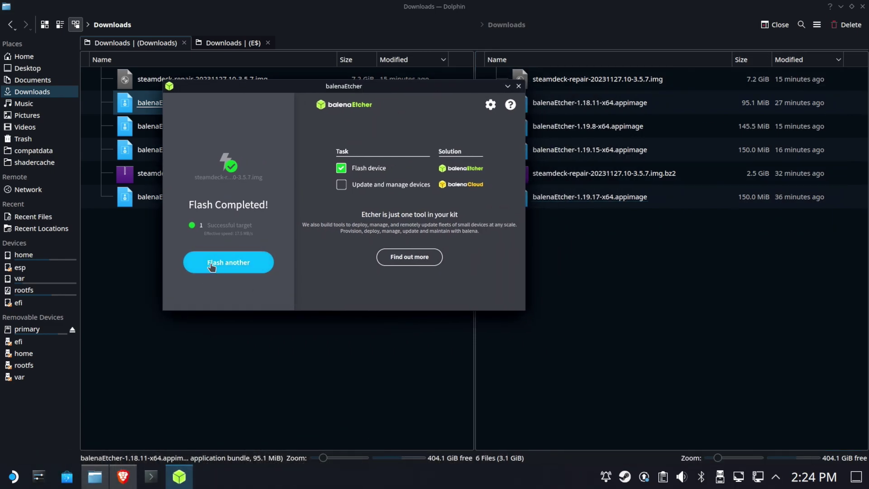
pyautogui.click(519, 86)
pyautogui.click(862, 7)
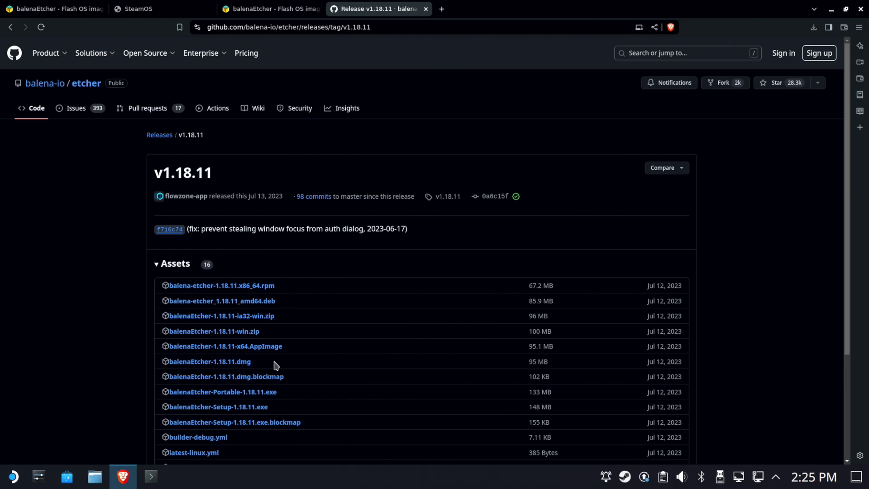
# - Shut down the Steam Deck from the KDE application launcher
pyautogui.click(17, 483)
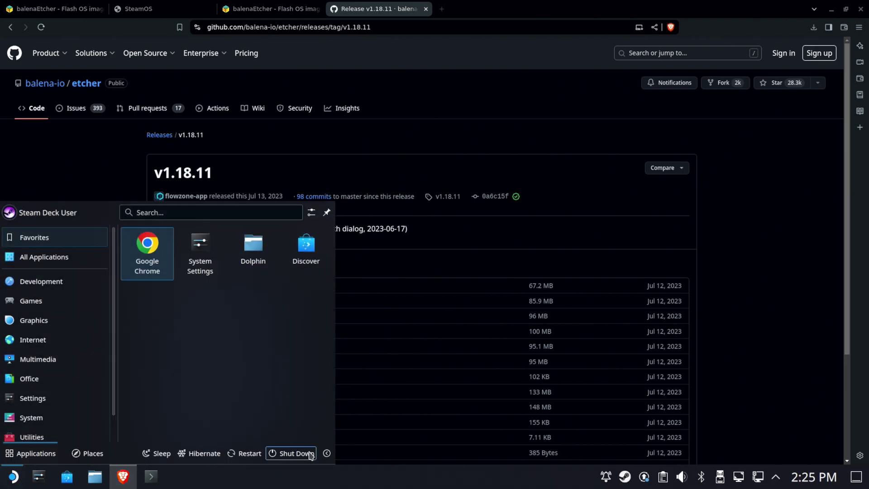
pyautogui.click(287, 454)
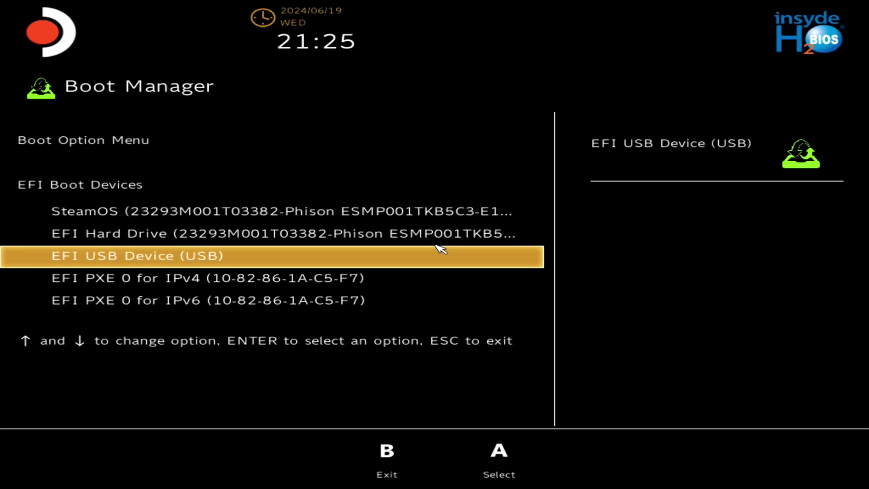
# - Boot the Steam Deck from the EFI USB Device in the Insyde Boot Manager
pyautogui.press('Up')
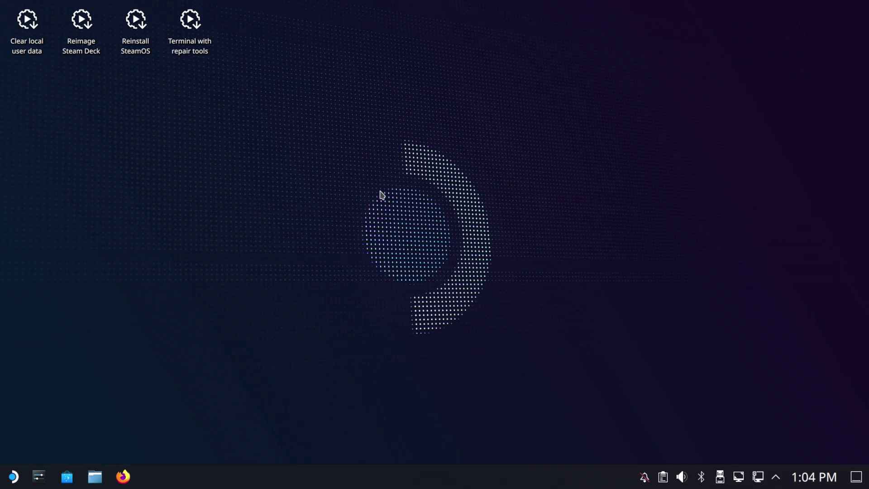
# - Search Discover for 'disk usage' and install Disk Usage Analyzer
pyautogui.moveTo(399, 42); pyautogui.dragTo(195, 172)
pyautogui.click(69, 480)
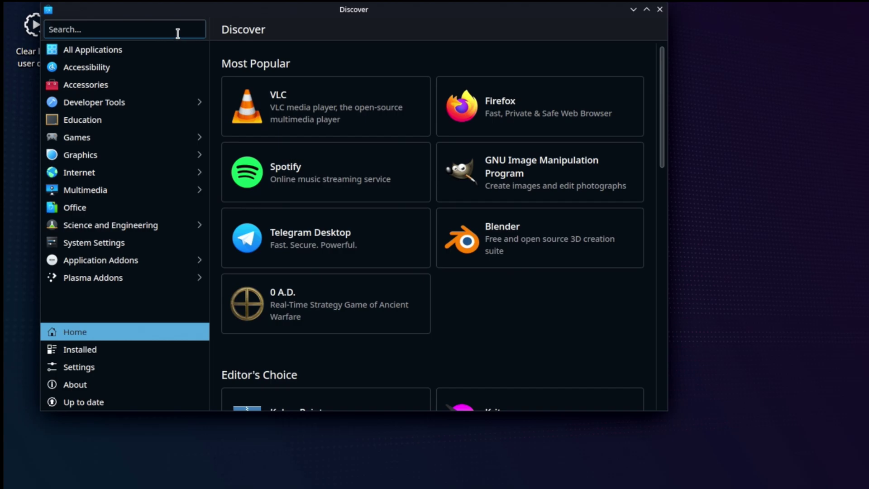
pyautogui.write('disk')
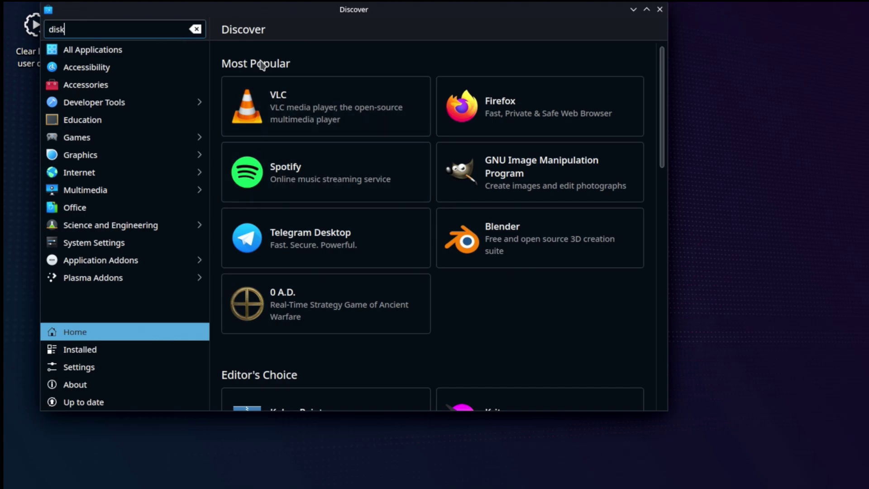
pyautogui.write(' usage')
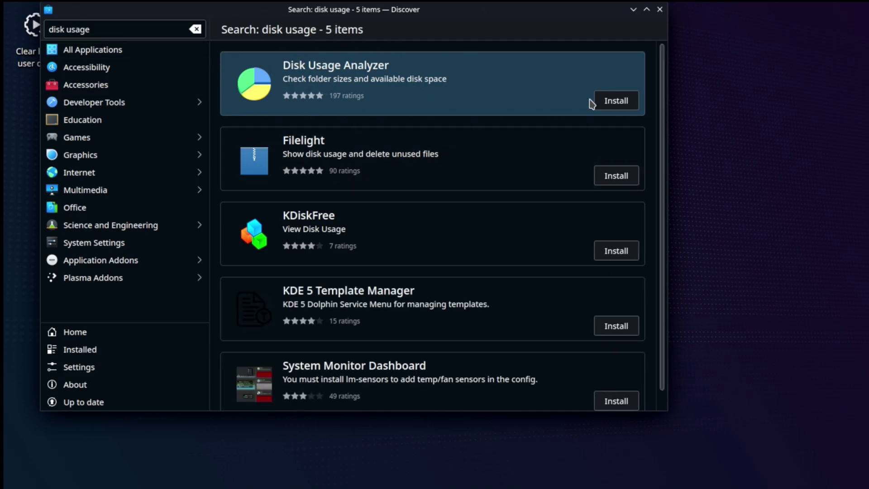
pyautogui.click(614, 101)
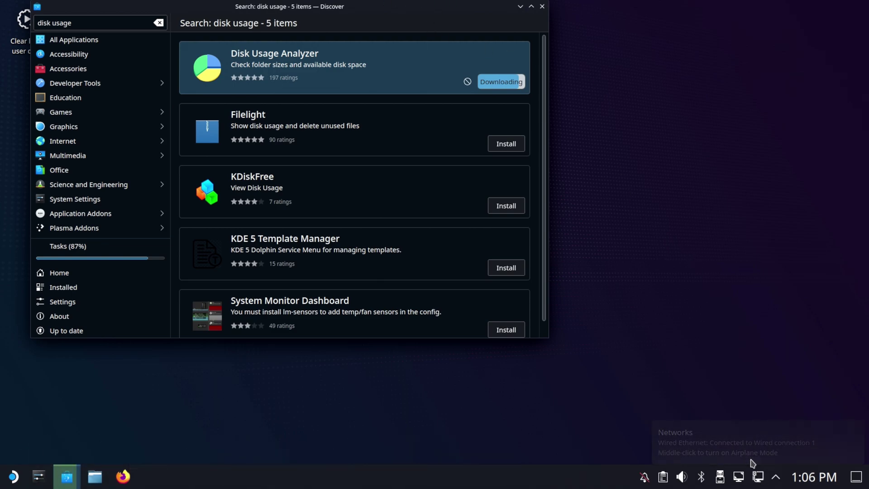
# - Check the network connections panel while the download runs
pyautogui.click(760, 478)
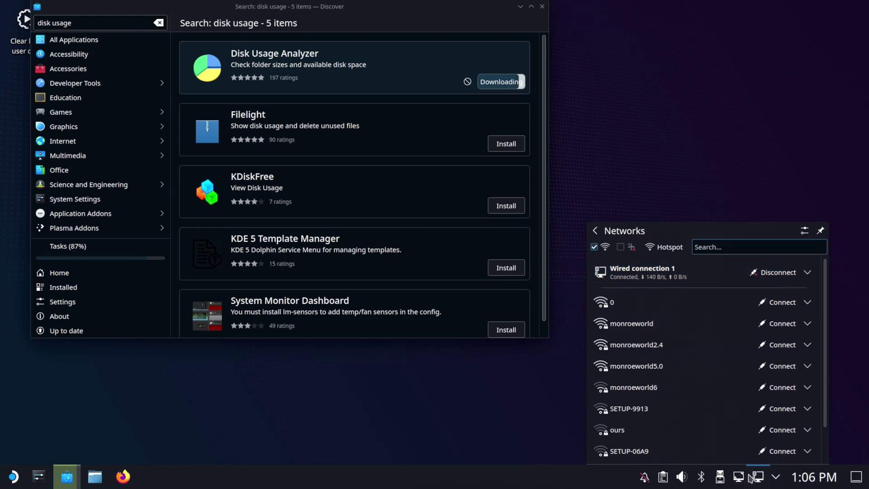
pyautogui.scroll(-1, 725, 335)
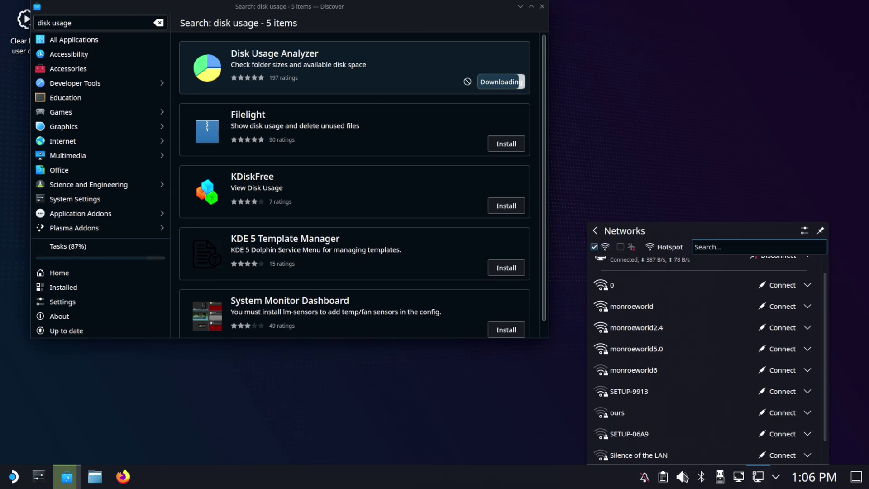
pyautogui.click(570, 409)
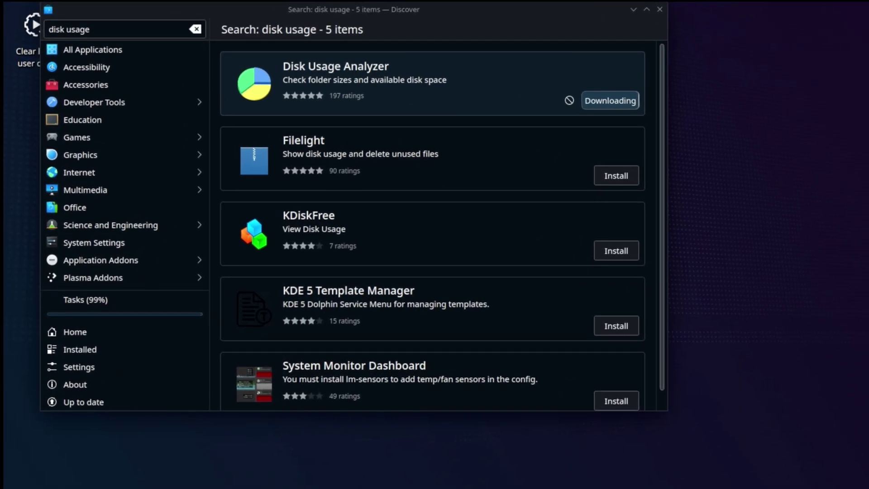
# - Launch Disk Usage Analyzer from its Discover details page
pyautogui.click(332, 72)
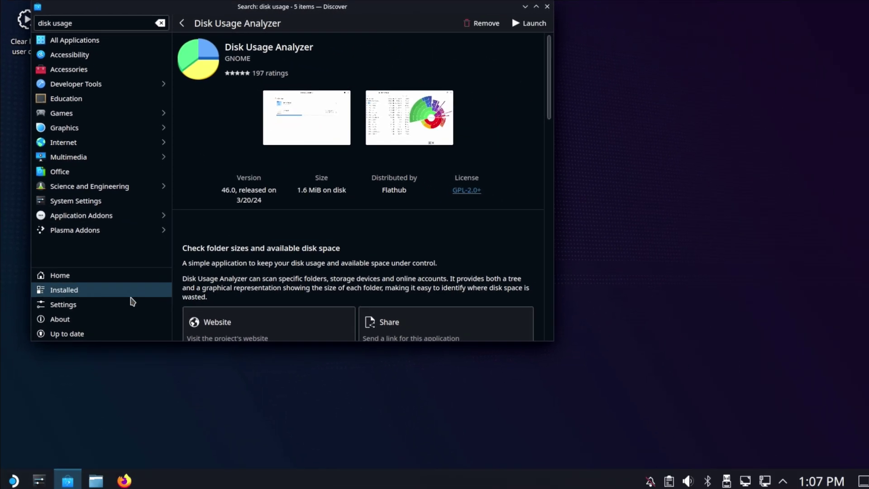
pyautogui.click(14, 481)
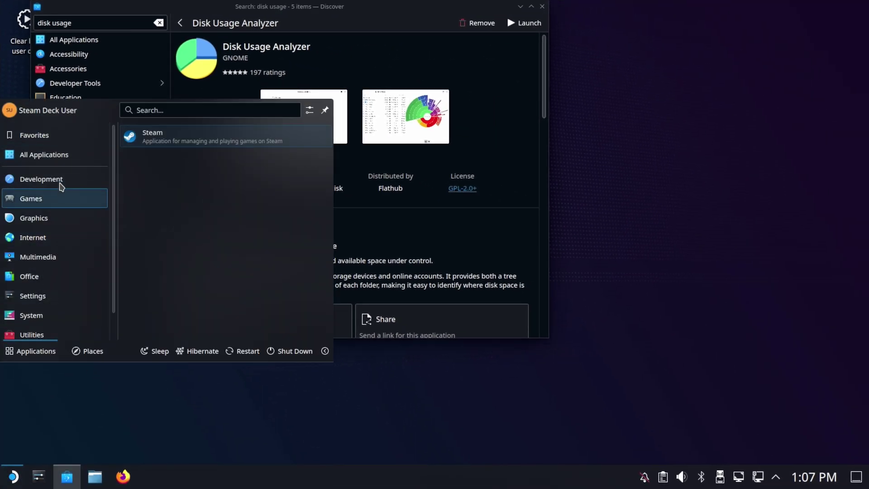
pyautogui.moveTo(45, 154)
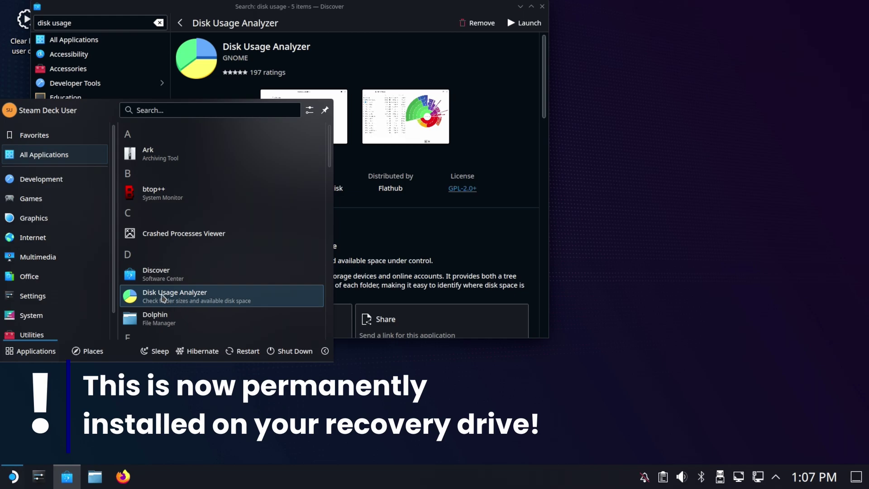
pyautogui.click(524, 97)
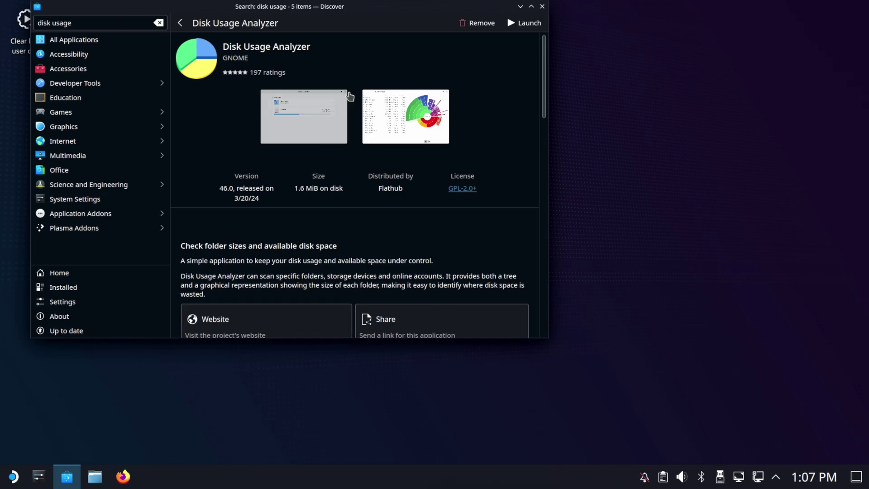
pyautogui.click(526, 25)
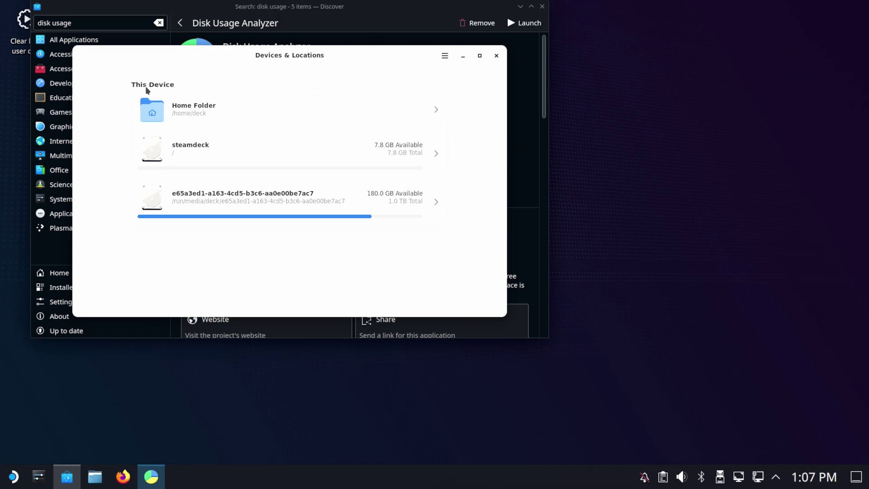
# - Choose Scan Folder and select the 'home' device under Devices
pyautogui.click(445, 56)
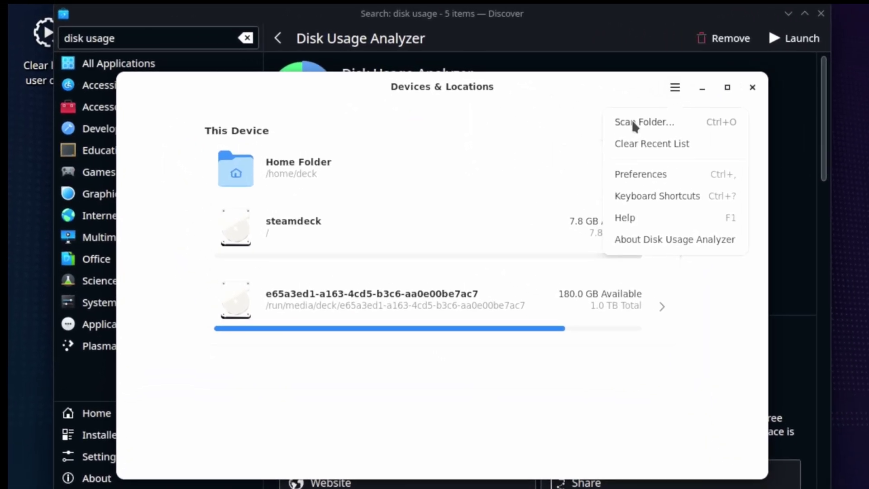
pyautogui.click(632, 123)
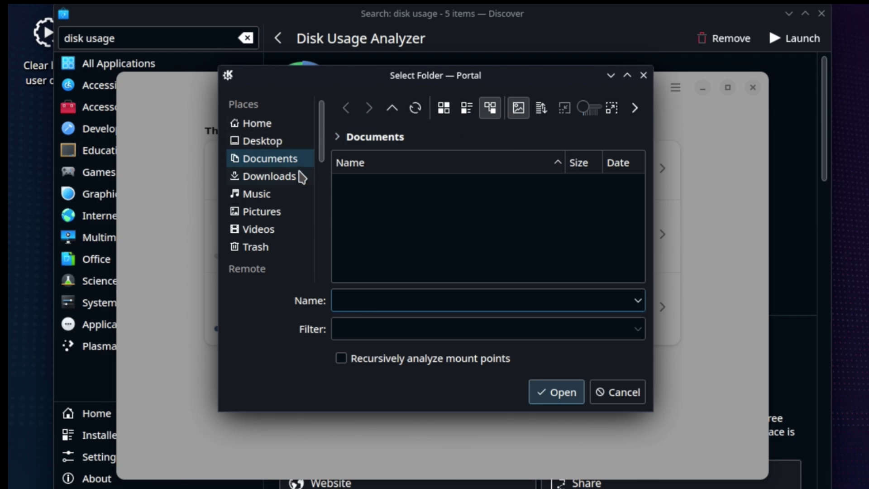
pyautogui.scroll(-10, 272, 222)
pyautogui.scroll(10, 271, 221)
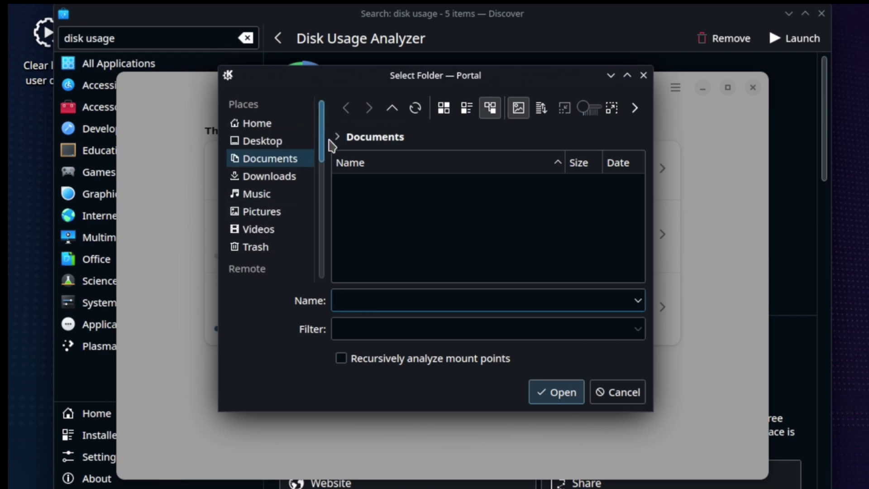
pyautogui.scroll(-10, 324, 146)
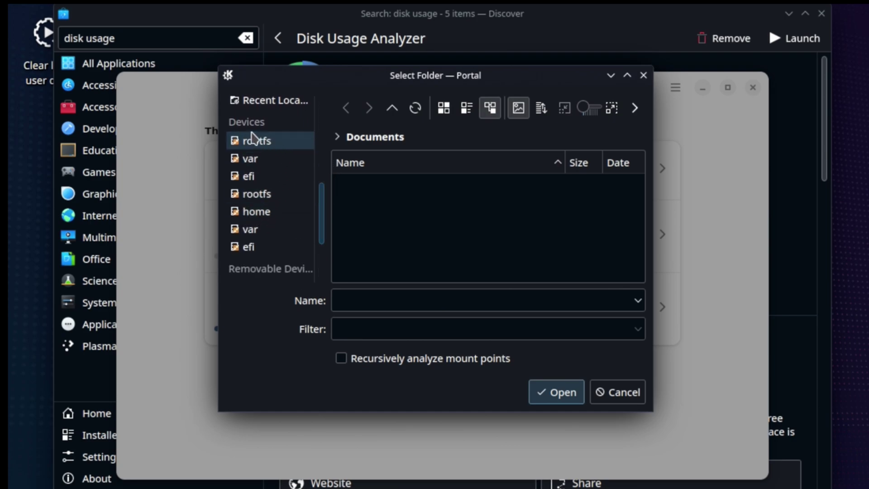
pyautogui.click(256, 212)
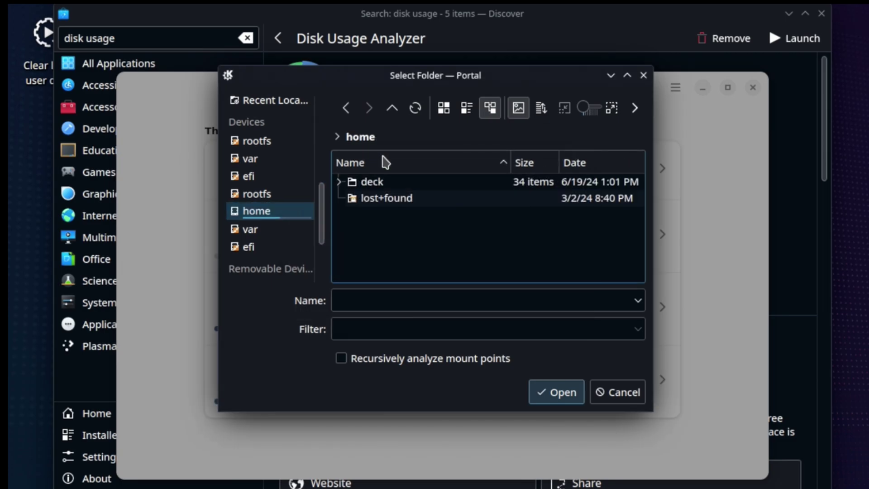
pyautogui.moveTo(395, 96); pyautogui.dragTo(868, 244)
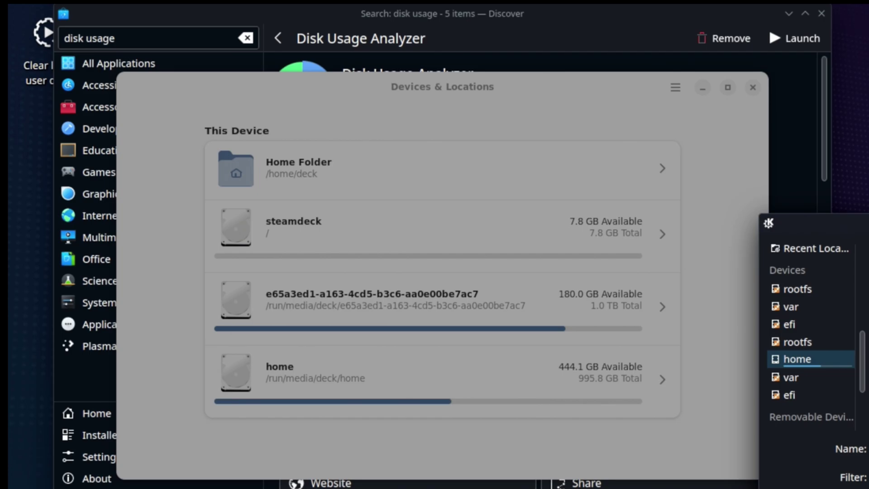
# - Scan the deck home folder and enlarge the window to show the 546.0 GB breakdown
pyautogui.press('Return')
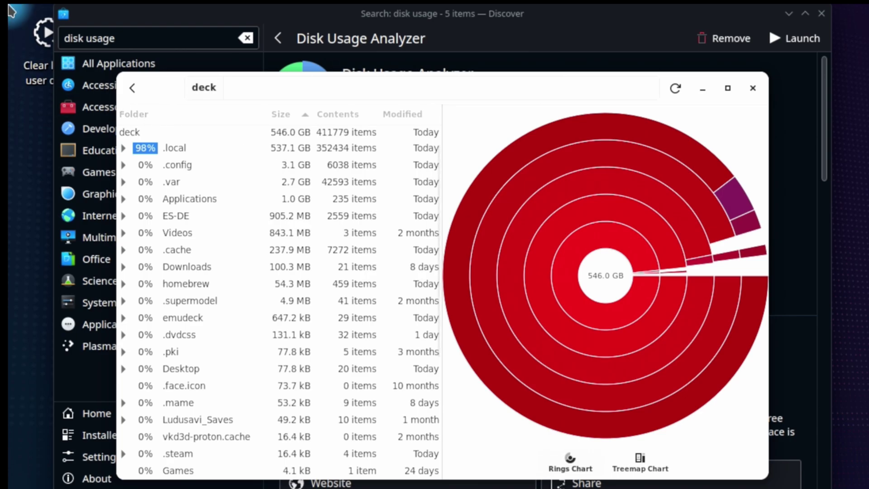
pyautogui.moveTo(768, 478); pyautogui.dragTo(859, 488)
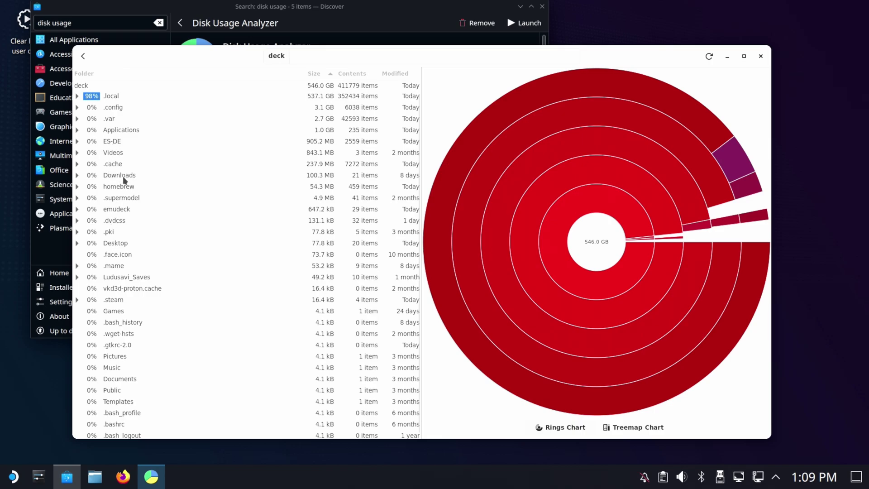
# - Browse Downloads, Documents and Pictures, comparing the treemap and rings chart views
pyautogui.doubleClick(125, 180)
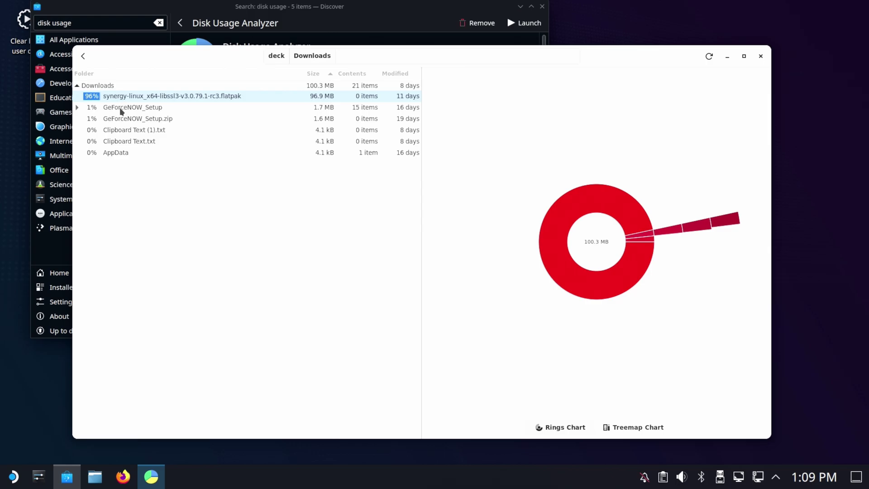
pyautogui.click(77, 87)
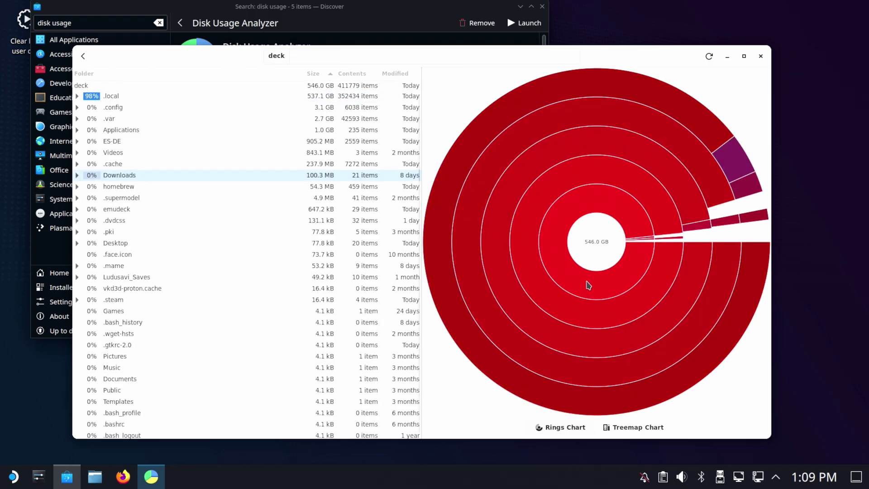
pyautogui.click(638, 428)
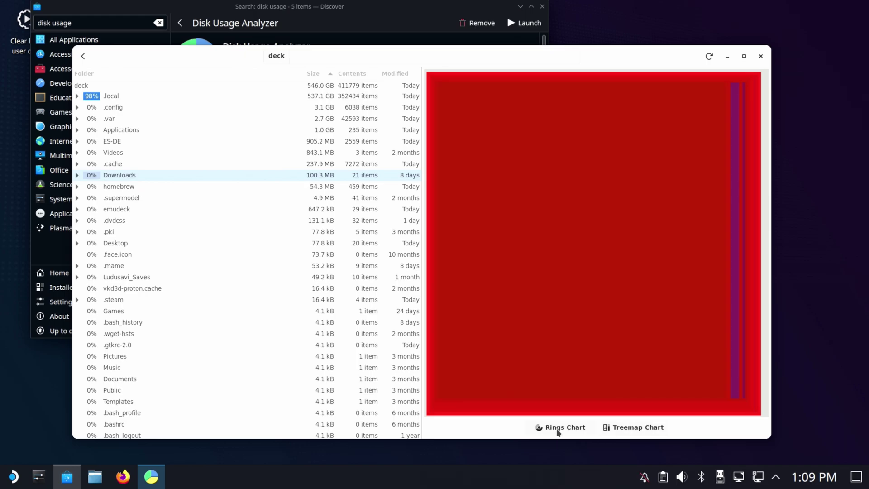
pyautogui.click(559, 429)
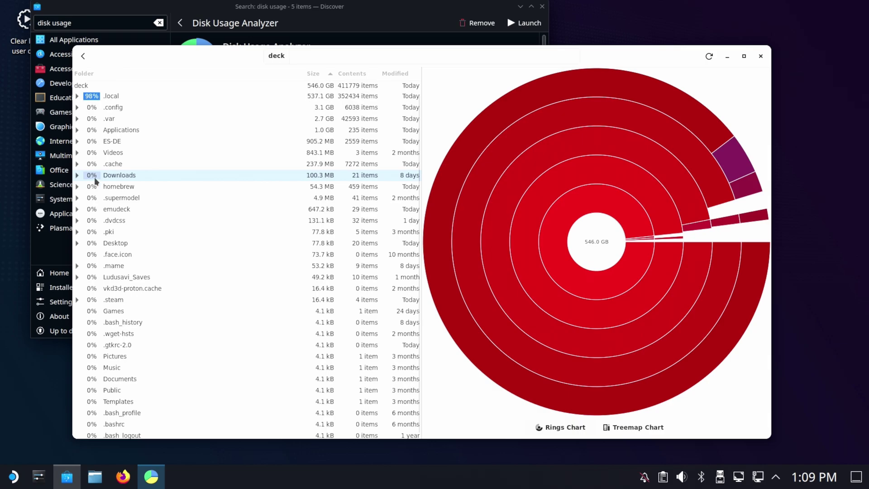
pyautogui.scroll(-1, 121, 373)
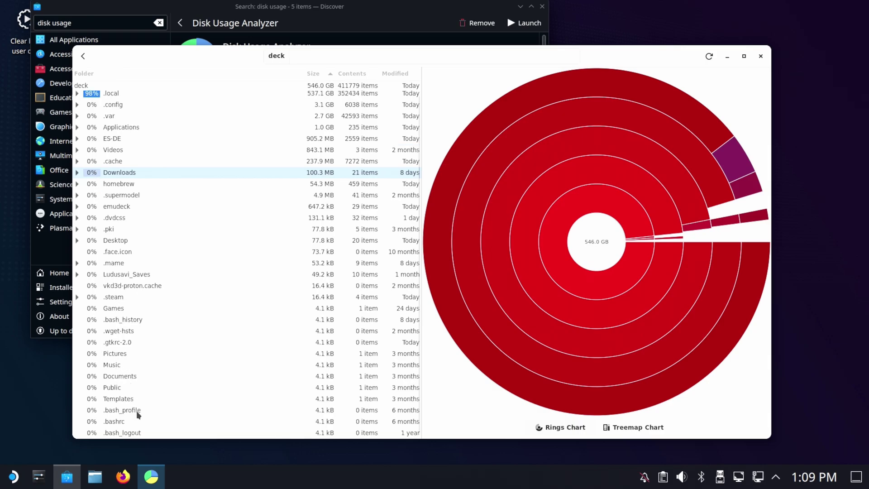
pyautogui.click(127, 376)
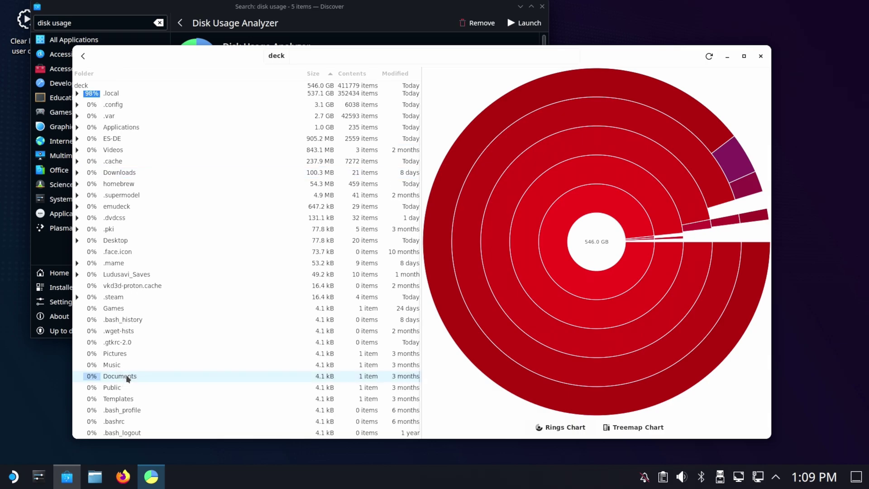
pyautogui.click(110, 356)
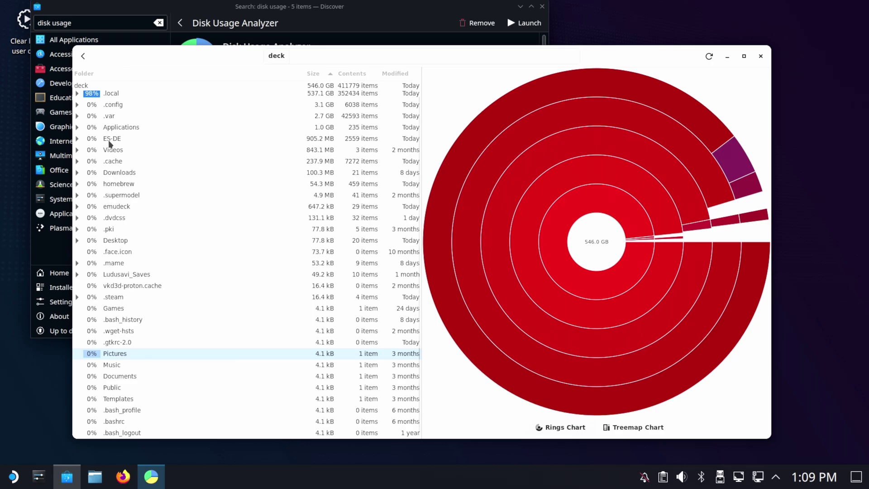
pyautogui.scroll(1, 86, 96)
# - Expand .local > share > Steam > steamapps > common to list installed game folders
pyautogui.click(77, 98)
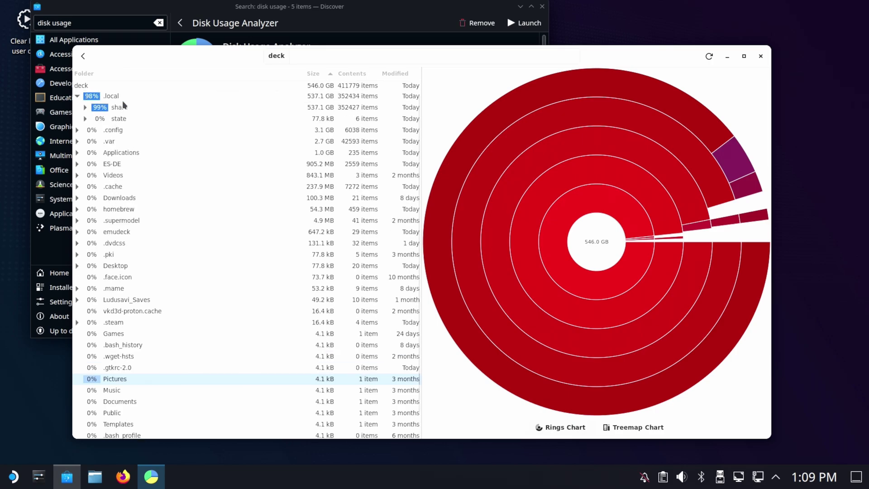
pyautogui.click(85, 107)
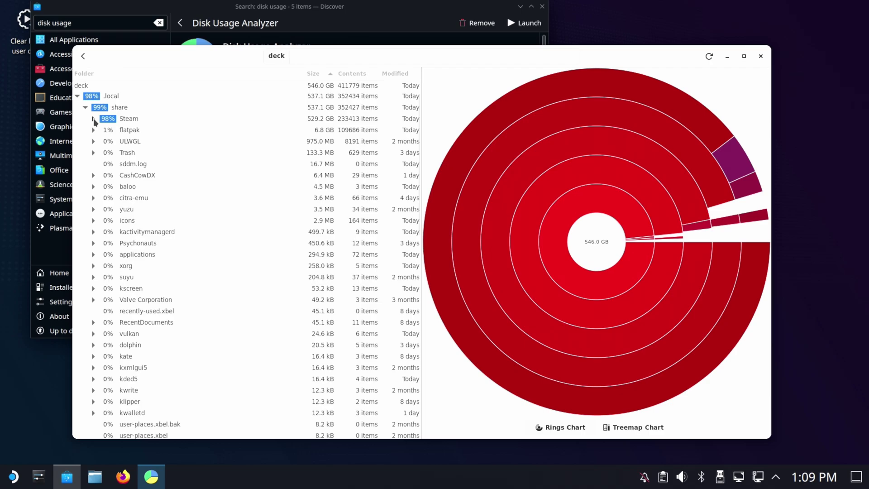
pyautogui.click(94, 119)
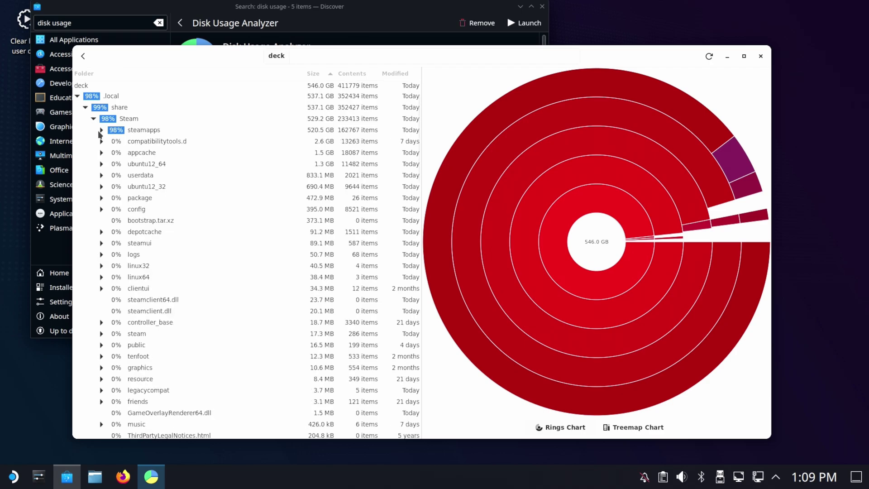
pyautogui.click(101, 130)
pyautogui.click(109, 141)
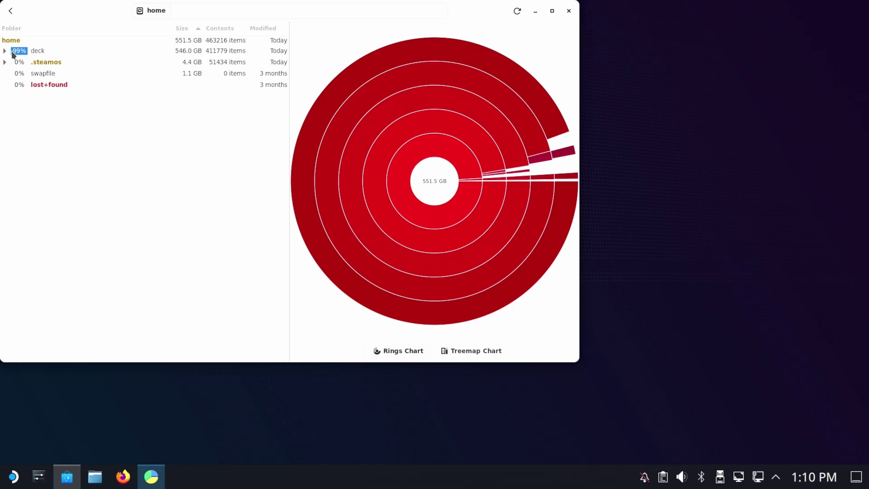
# - Expand deck, check Downloads, and open Videos showing the 759.8 MB Overwatch 2 recording
pyautogui.click(5, 51)
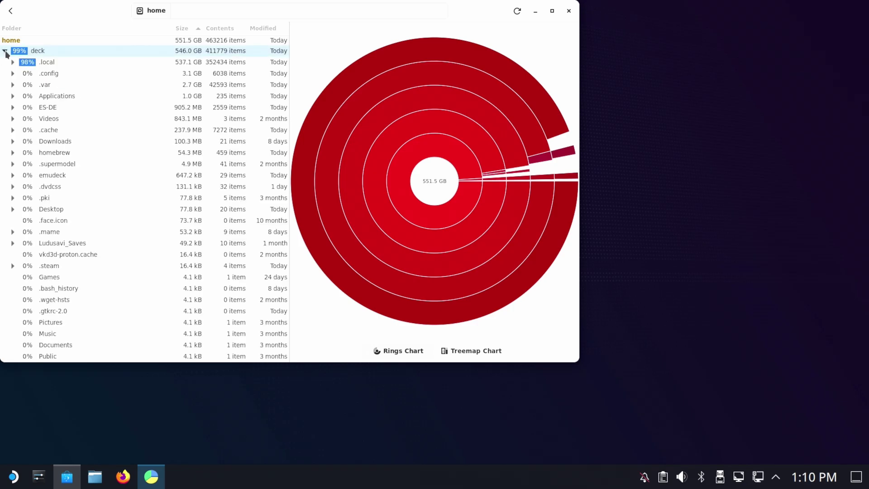
pyautogui.doubleClick(57, 140)
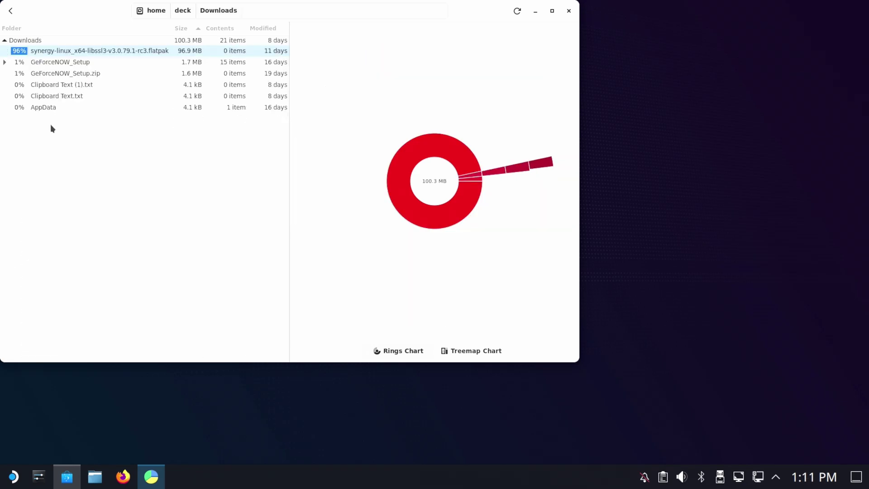
pyautogui.click(7, 41)
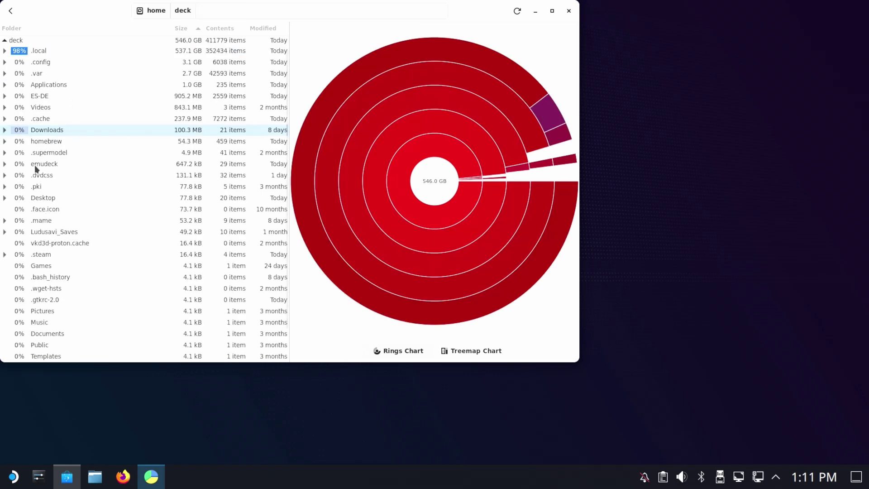
pyautogui.doubleClick(46, 108)
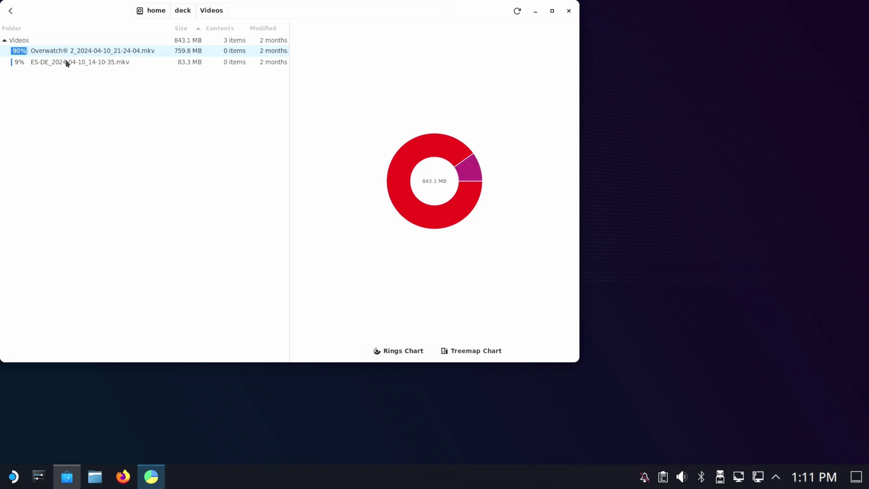
pyautogui.click(5, 41)
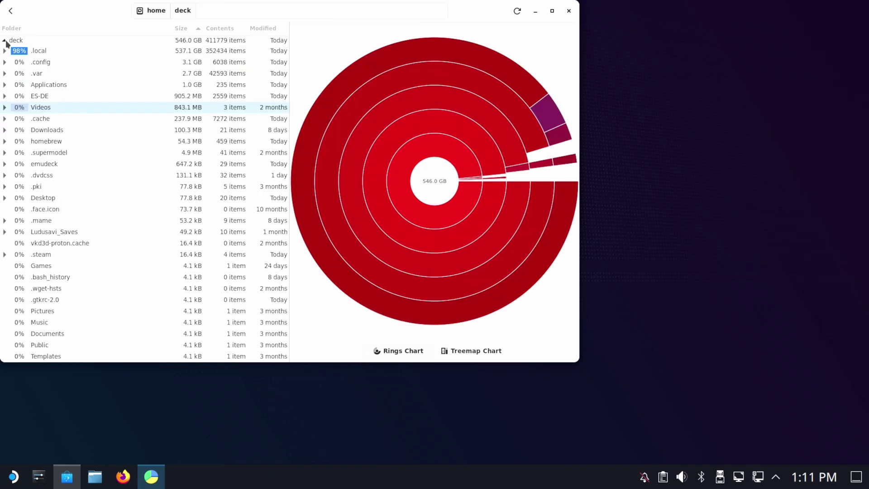
pyautogui.click(43, 133)
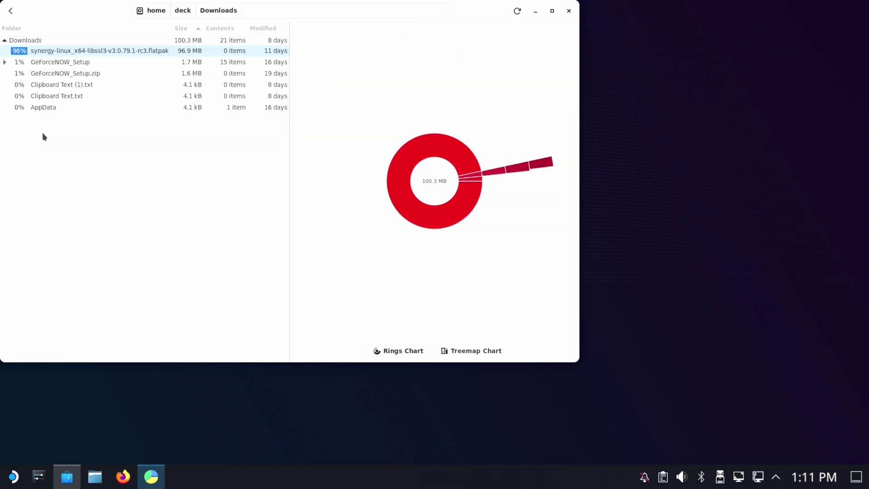
pyautogui.click(6, 41)
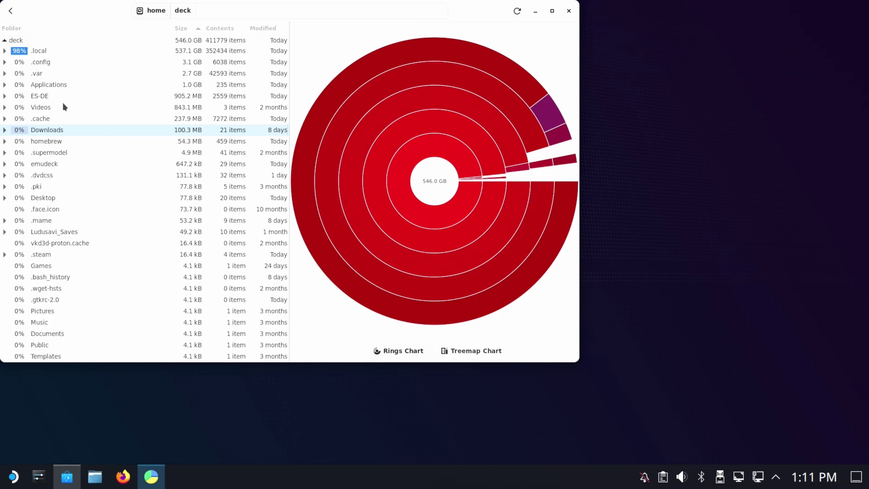
pyautogui.click(34, 106)
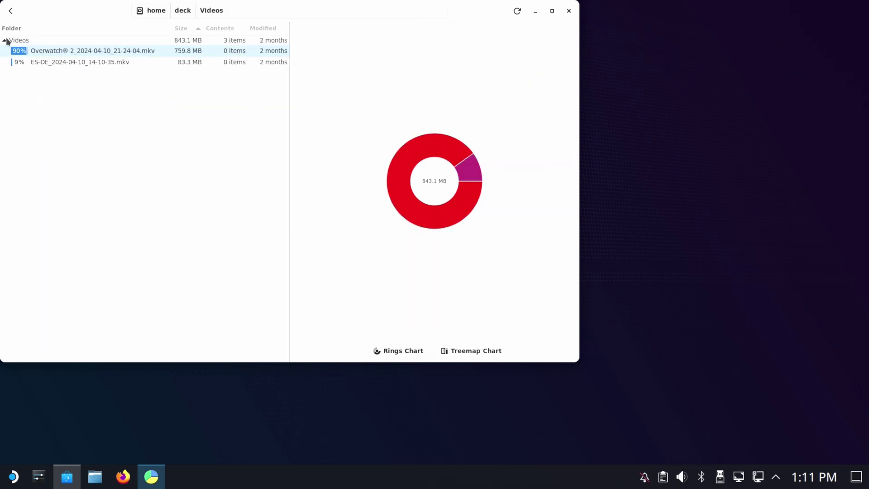
# - Try trashing the Overwatch recording, copy its file path instead, and switch to Dolphin
pyautogui.rightClick(65, 55)
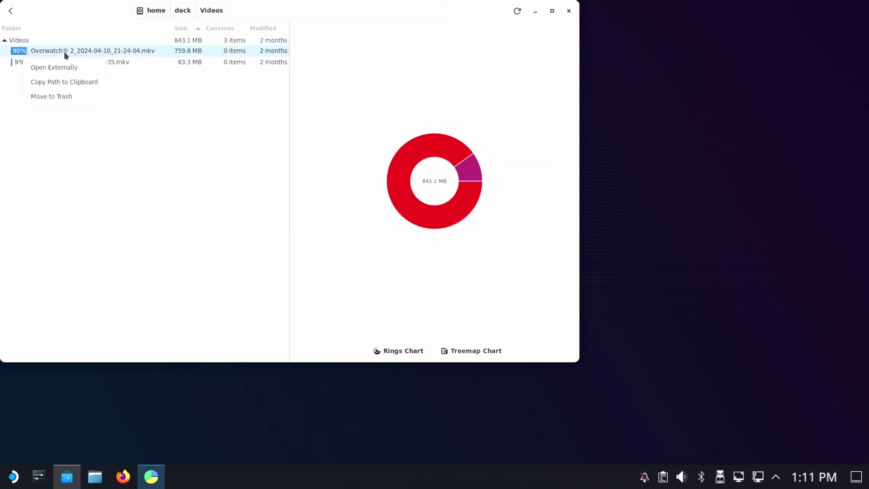
pyautogui.click(57, 96)
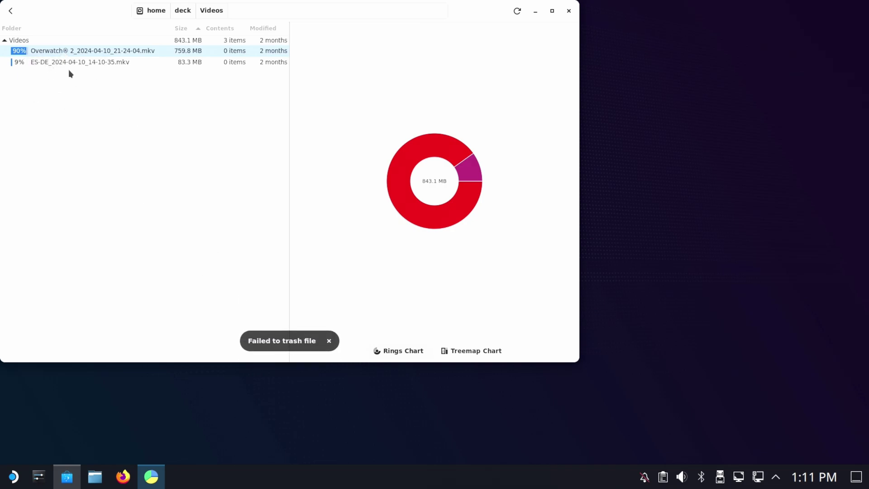
pyautogui.rightClick(72, 50)
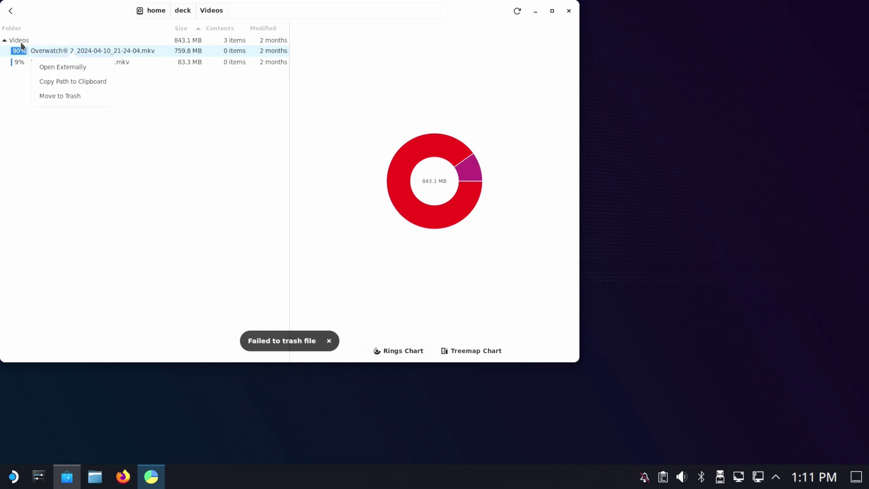
pyautogui.click(73, 79)
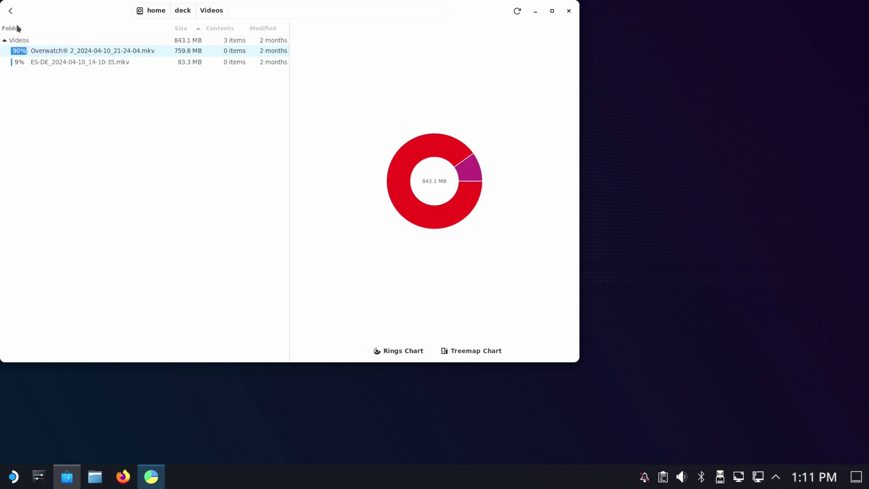
pyautogui.click(95, 477)
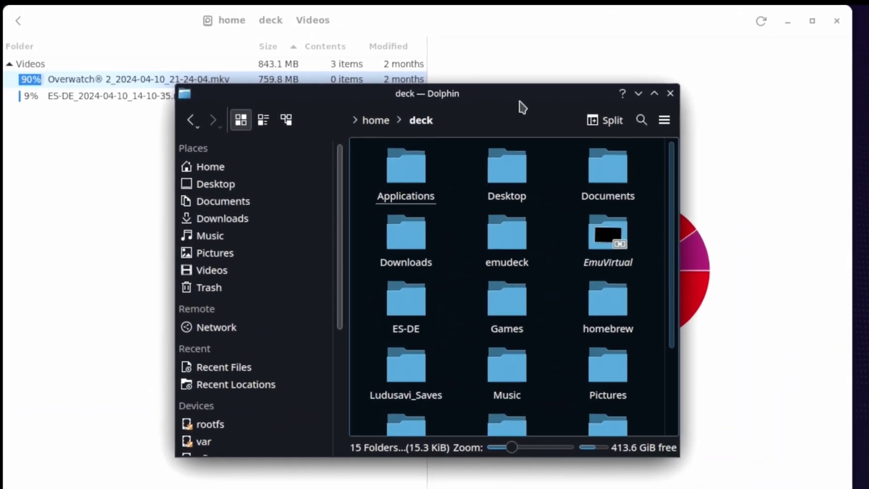
# - Maximize Dolphin and paste the copied path without its file name to reach deck's Videos folder
pyautogui.doubleClick(353, 65)
pyautogui.click(336, 45)
pyautogui.tripleClick(252, 33)
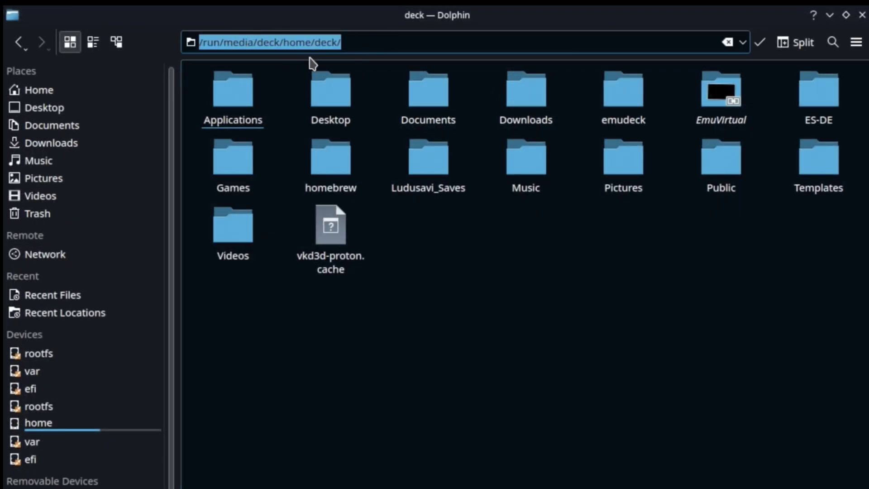
pyautogui.press('BackSpace')
pyautogui.rightClick(304, 30)
pyautogui.rightClick(286, 43)
pyautogui.rightClick(286, 43)
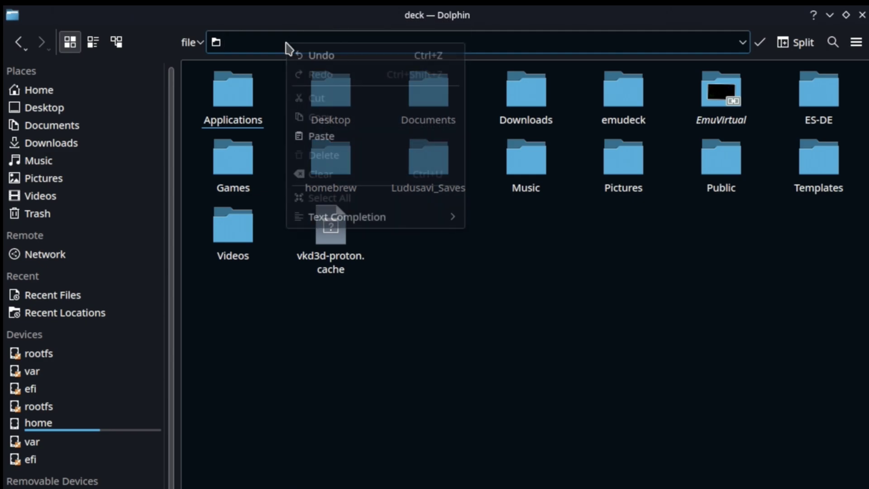
pyautogui.click(328, 136)
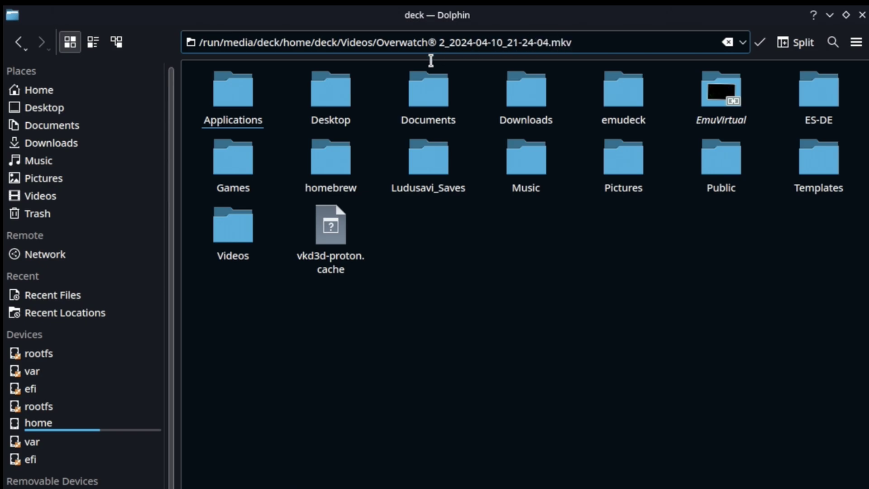
pyautogui.keyDown('shift'); pyautogui.click(381, 52); pyautogui.keyUp('shift')
pyautogui.keyDown('shift'); pyautogui.click(376, 53); pyautogui.keyUp('shift')
pyautogui.press('BackSpace')
pyautogui.press('Return')
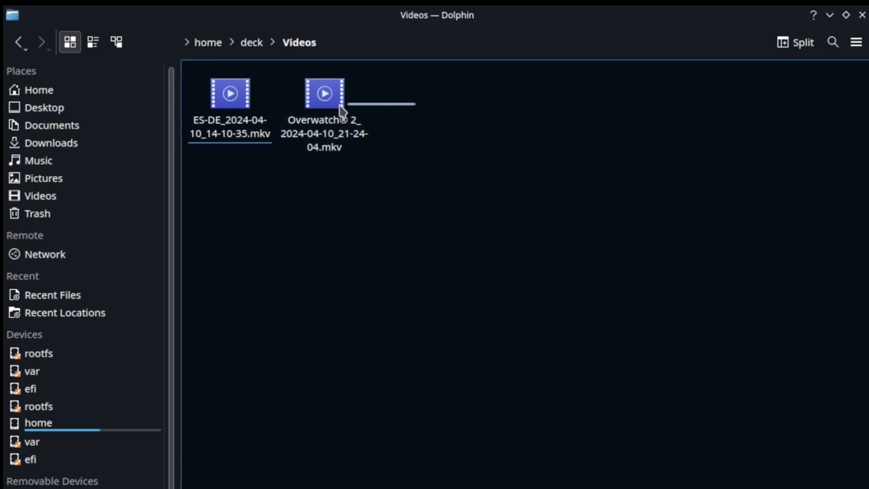
# - Select both .mkv videos and check their available file actions
pyautogui.moveTo(342, 111); pyautogui.dragTo(244, 92)
pyautogui.rightClick(244, 107)
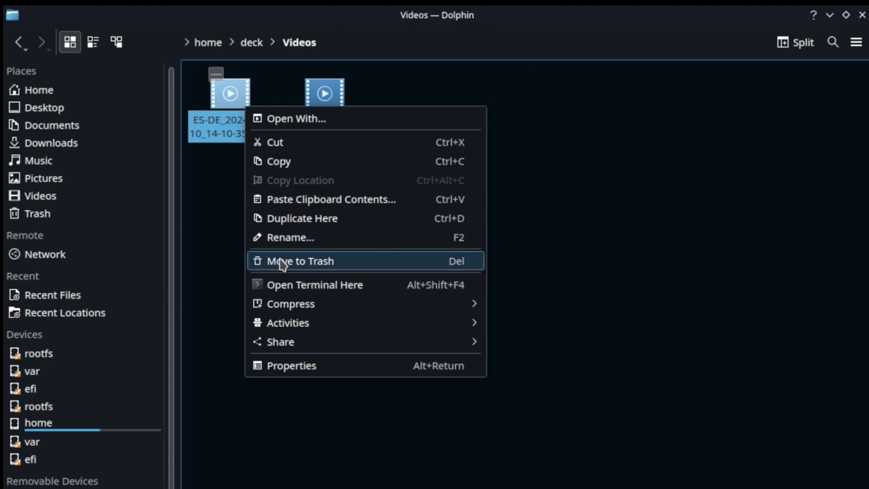
pyautogui.click(830, 154)
# - Add the Delete action to Dolphin's toolbar via Configure Toolbars
pyautogui.click(852, 51)
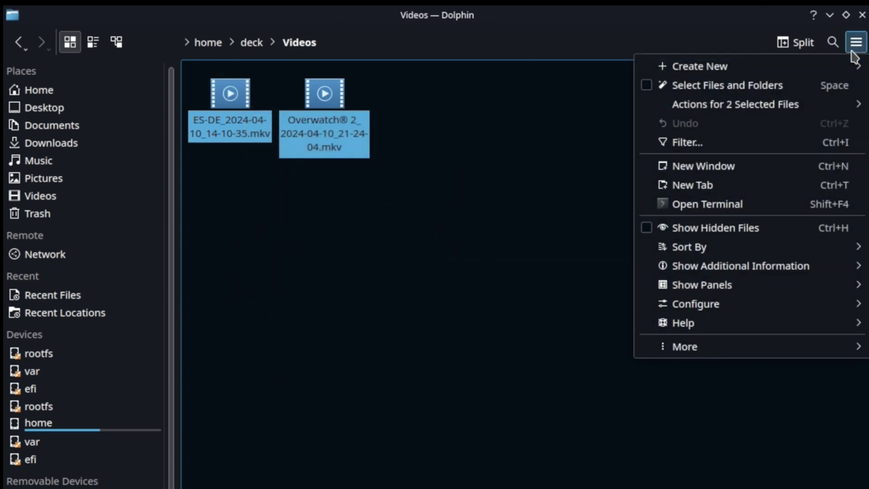
pyautogui.moveTo(686, 308)
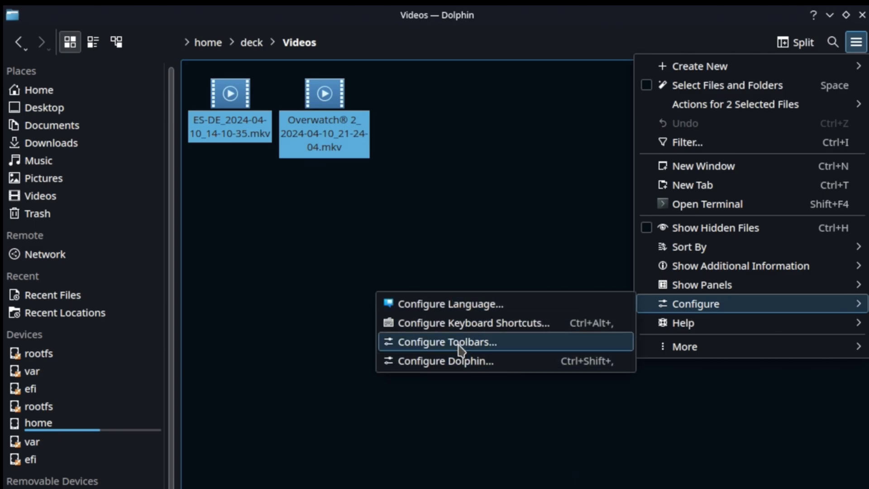
pyautogui.click(436, 343)
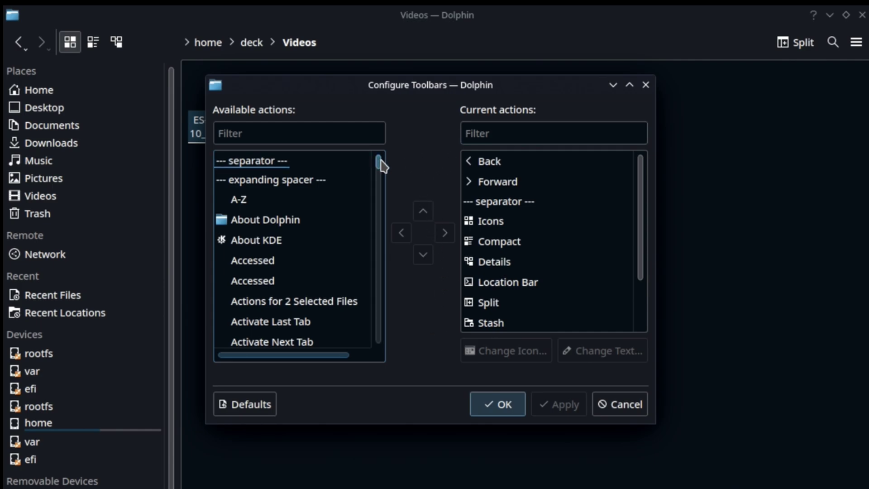
pyautogui.moveTo(382, 165); pyautogui.dragTo(406, 231)
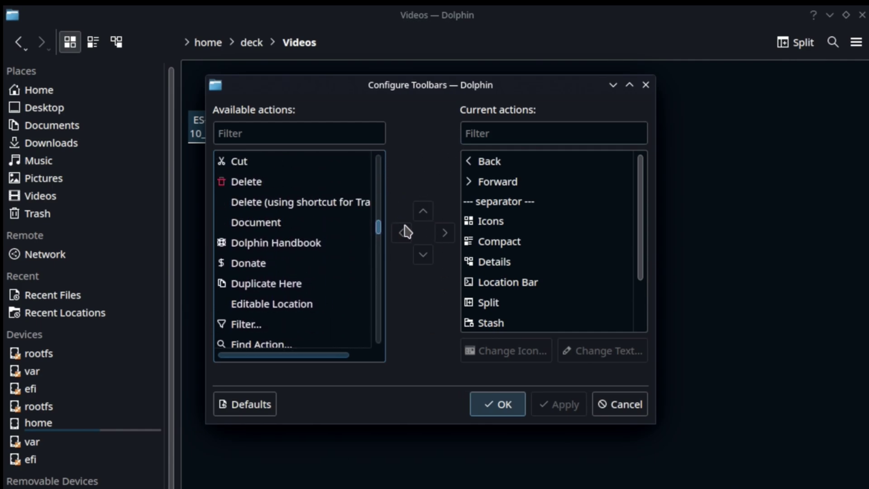
pyautogui.click(259, 185)
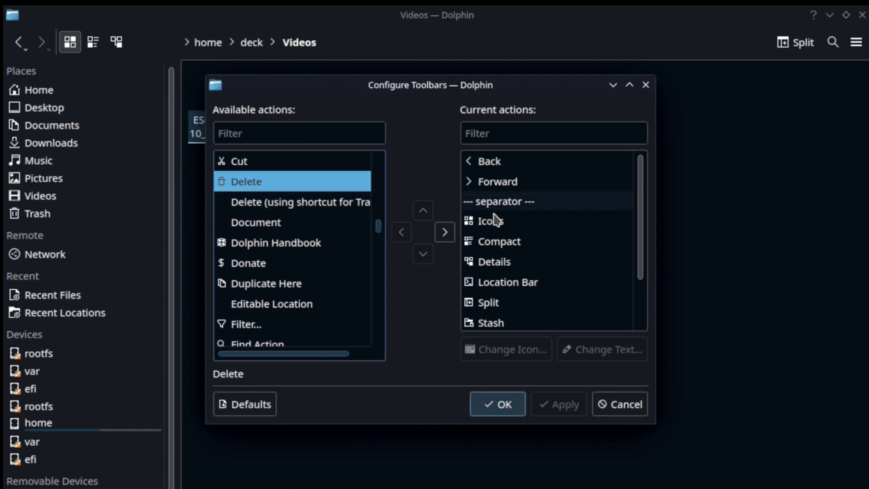
pyautogui.scroll(-1, 605, 264)
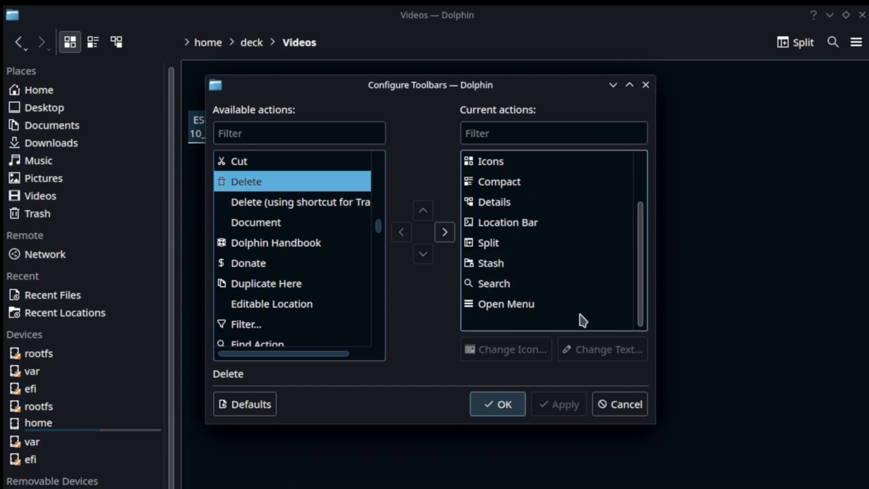
pyautogui.click(539, 304)
pyautogui.doubleClick(276, 186)
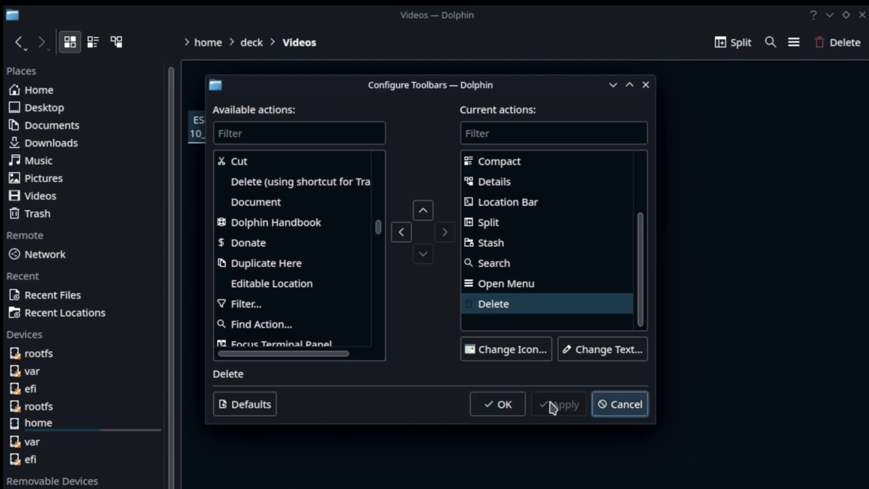
# - Apply the toolbar change, then permanently delete both .mkv recordings from Videos
pyautogui.click(488, 410)
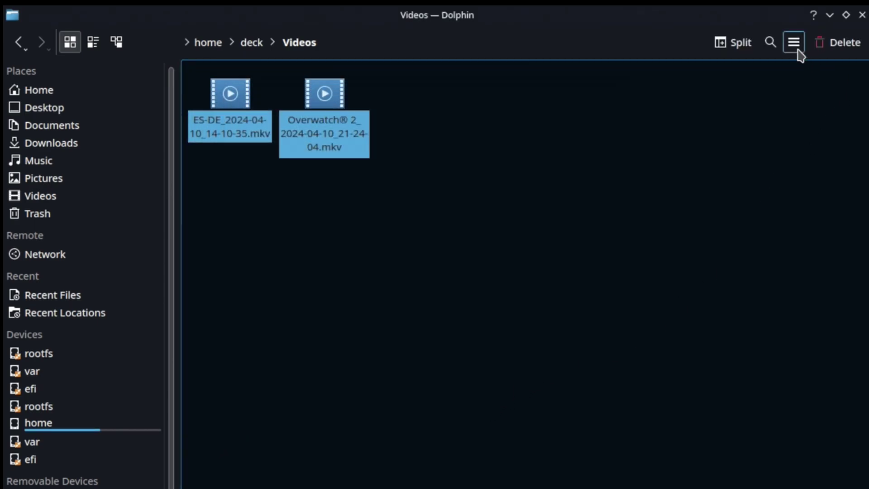
pyautogui.click(635, 162)
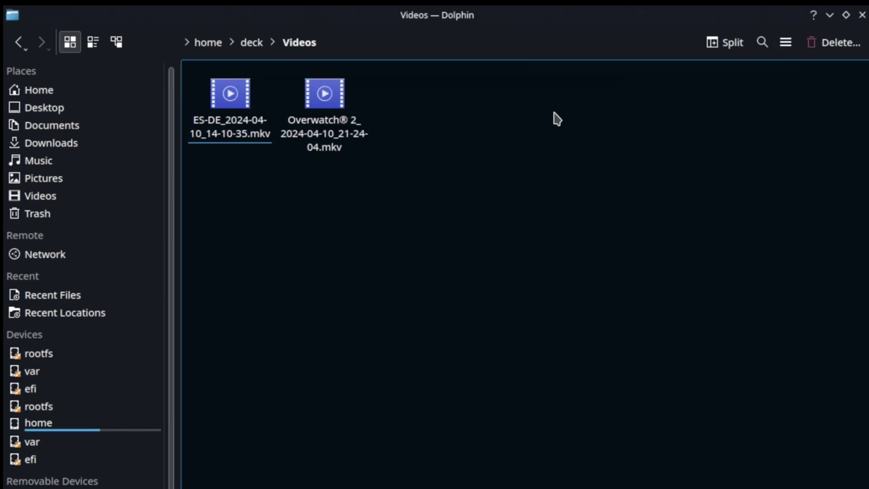
pyautogui.moveTo(554, 113); pyautogui.dragTo(231, 86)
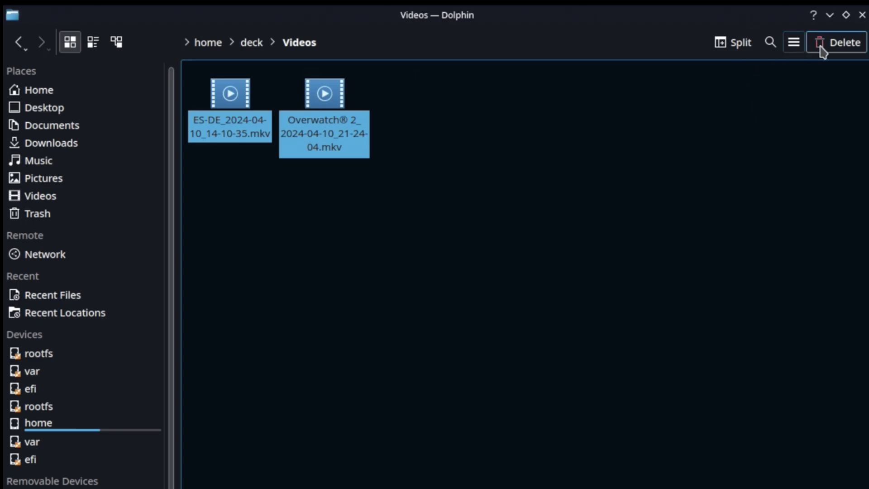
pyautogui.click(841, 45)
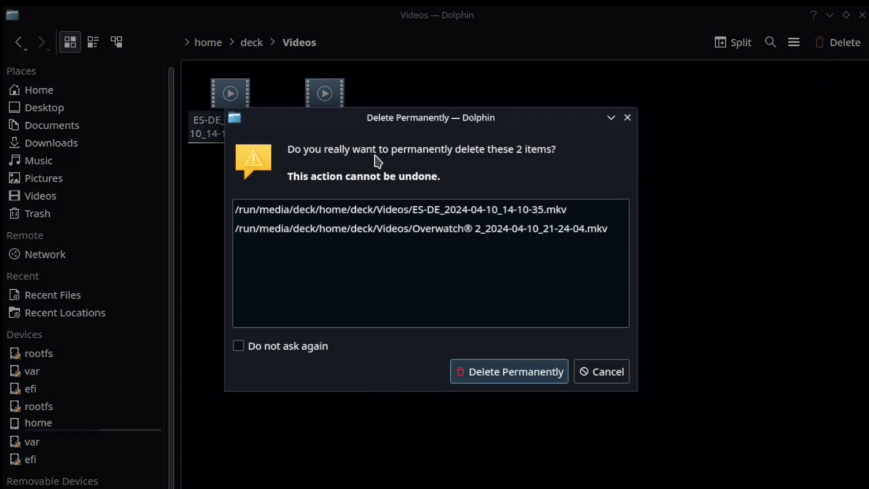
pyautogui.click(494, 381)
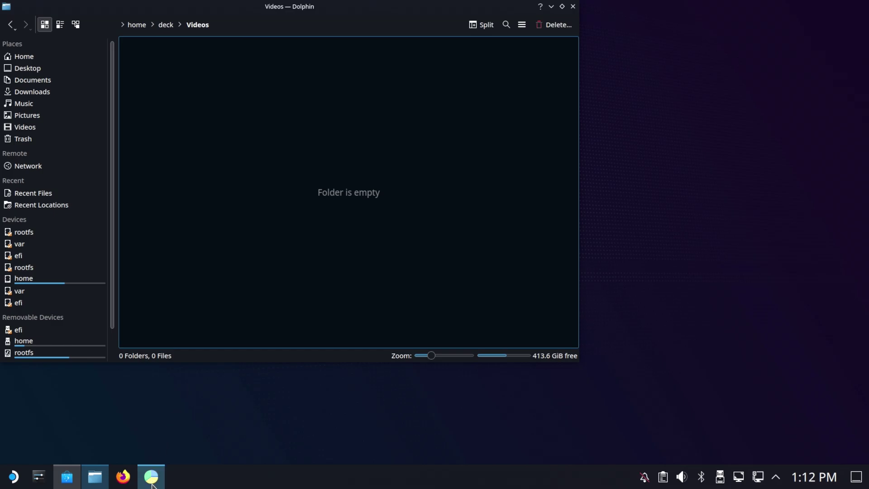
# - In Disk Usage Analyzer, go up to the deck folder and check Videos (843.1 MB, 3 items)
pyautogui.click(152, 484)
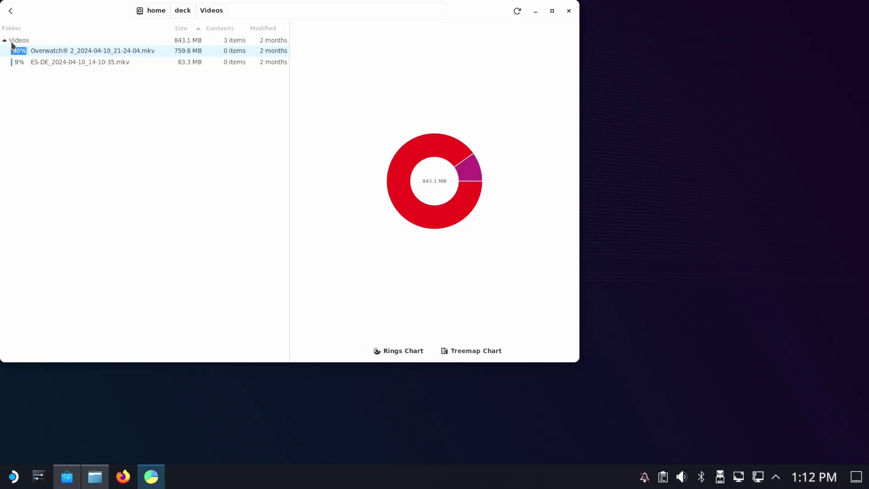
pyautogui.click(12, 43)
pyautogui.doubleClick(40, 108)
pyautogui.click(5, 41)
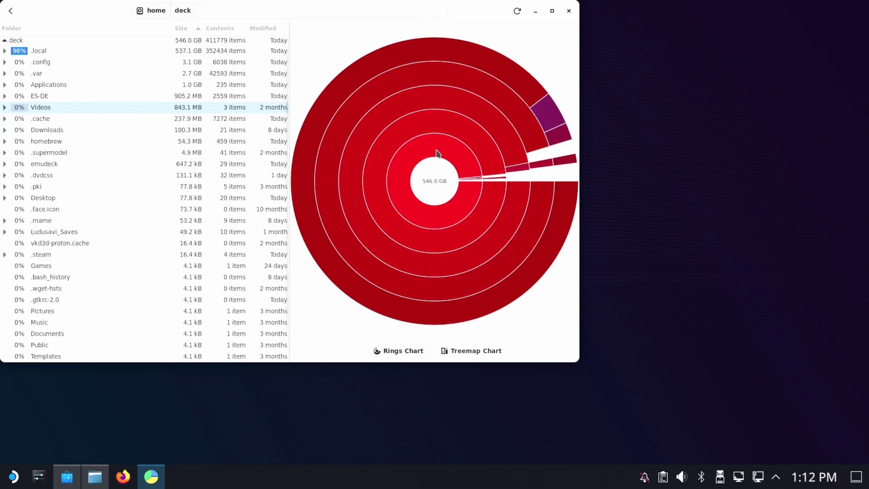
# - Open home > deck in Dolphin, then bring the analyzer back to the front
pyautogui.click(95, 477)
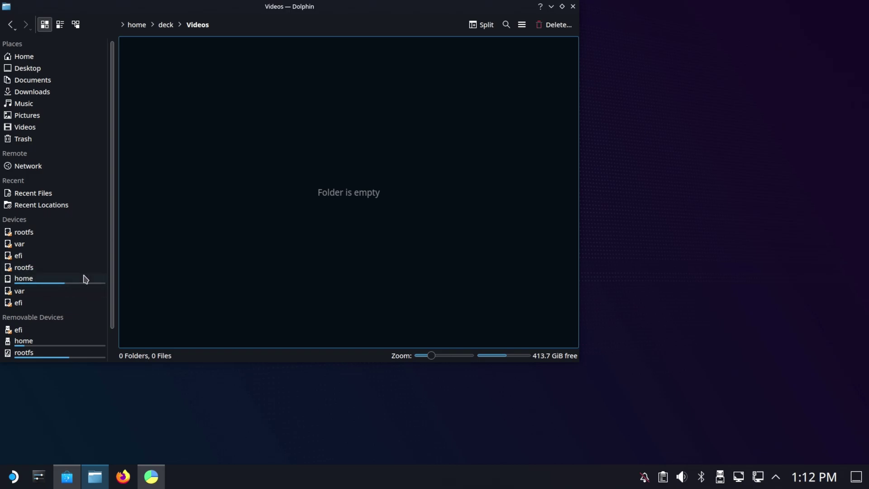
pyautogui.click(35, 287)
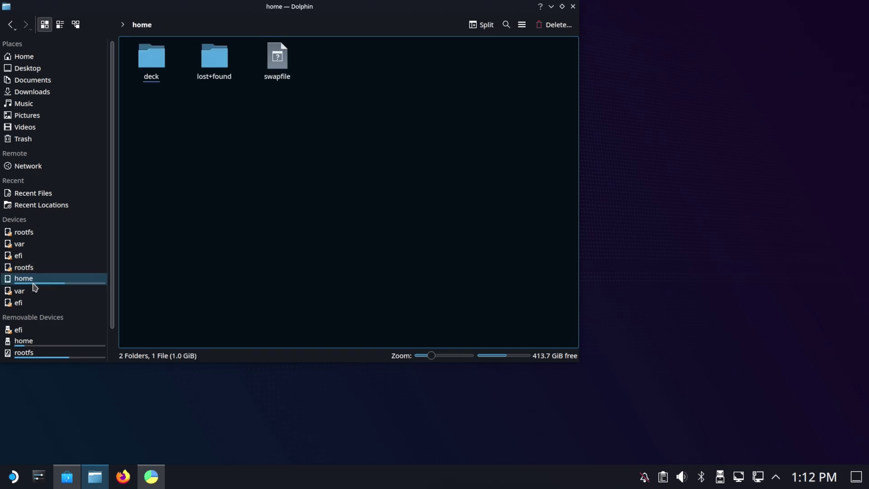
pyautogui.click(162, 78)
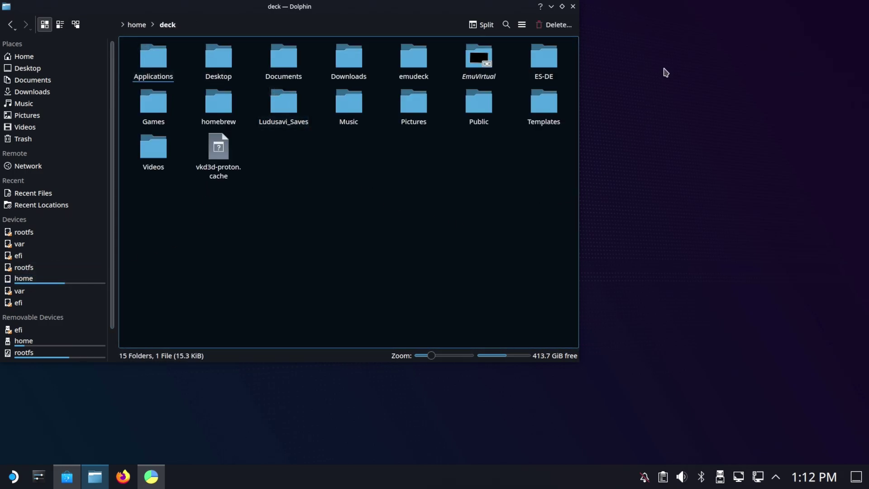
pyautogui.click(151, 476)
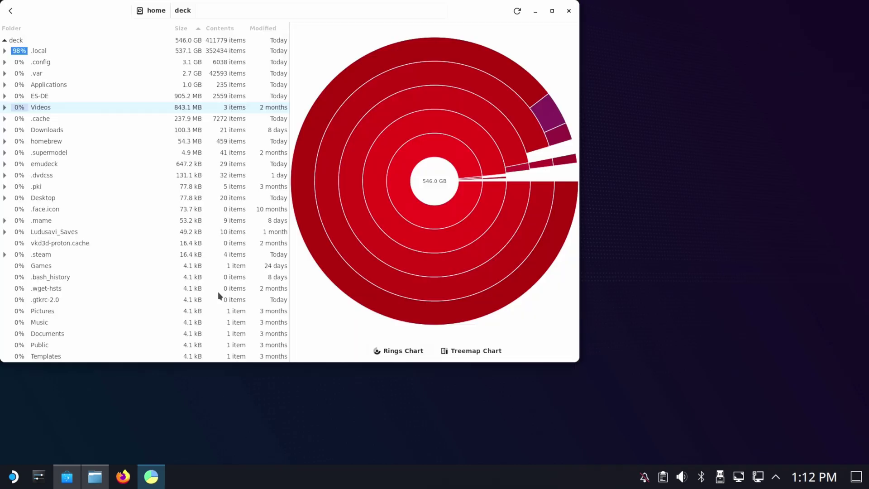
# - Drill down through .local > share > Steam > steamapps > common in the analyzer
pyautogui.click(5, 51)
pyautogui.doubleClick(28, 62)
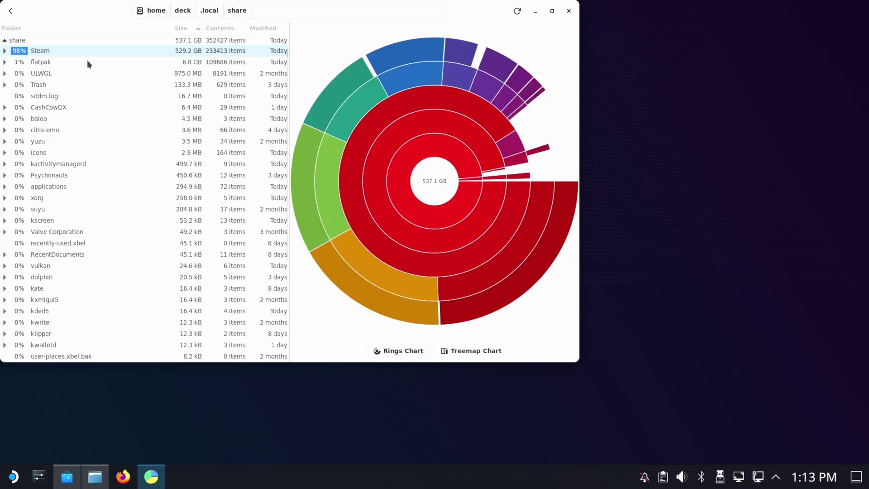
pyautogui.doubleClick(37, 50)
pyautogui.doubleClick(76, 50)
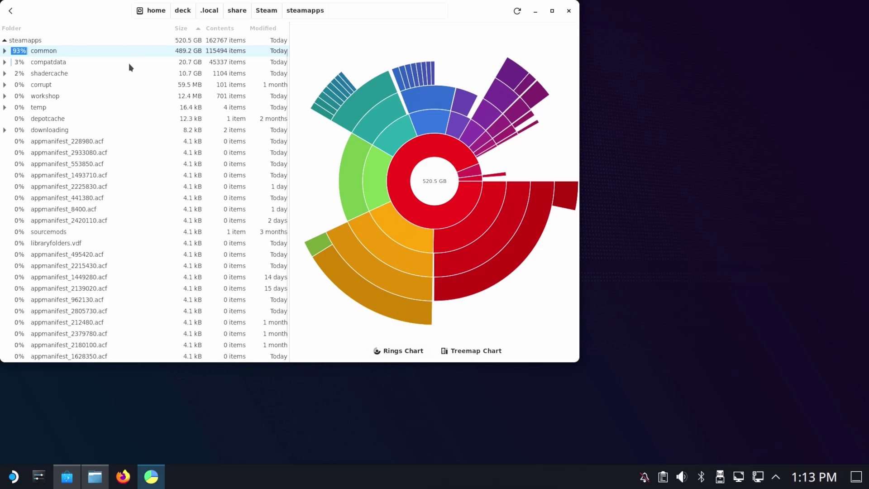
pyautogui.doubleClick(49, 50)
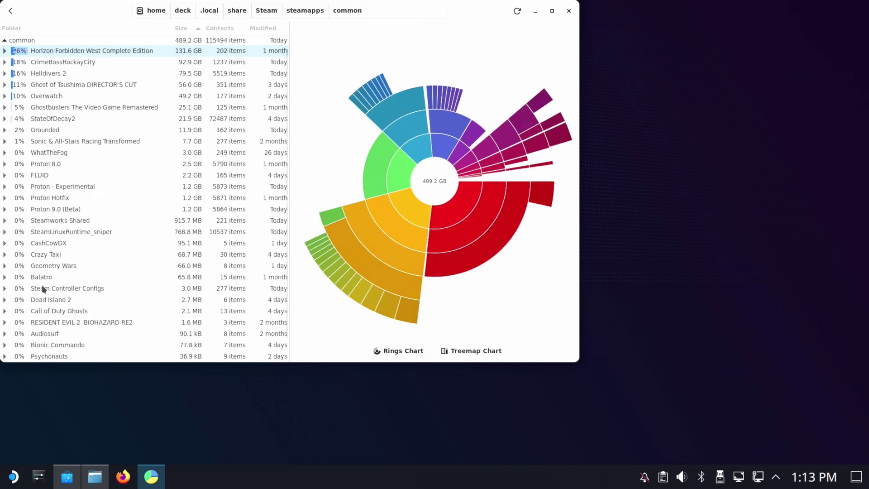
# - Inspect the Ghostbusters The Video Game Remastered folder, then copy its path to the clipboard
pyautogui.doubleClick(45, 110)
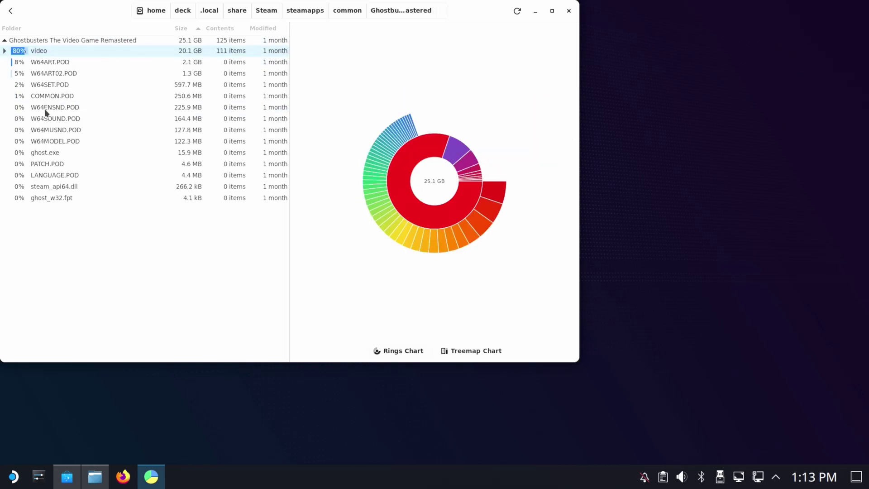
pyautogui.click(3, 41)
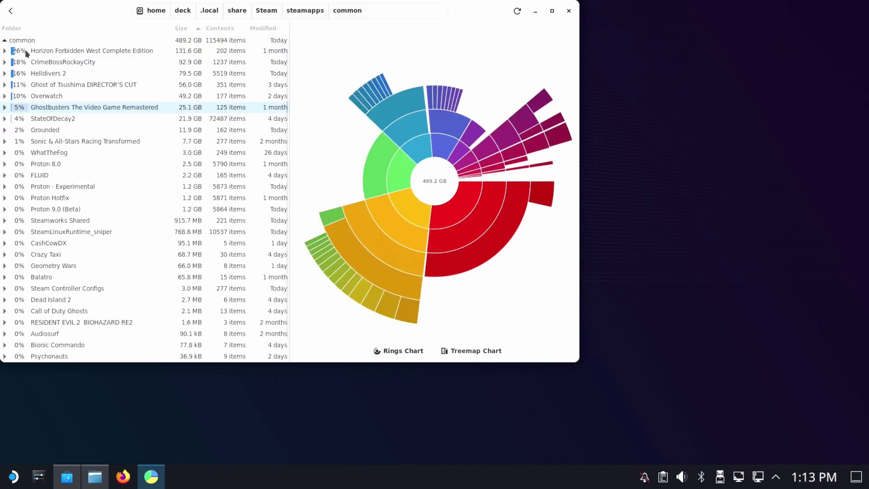
pyautogui.rightClick(52, 108)
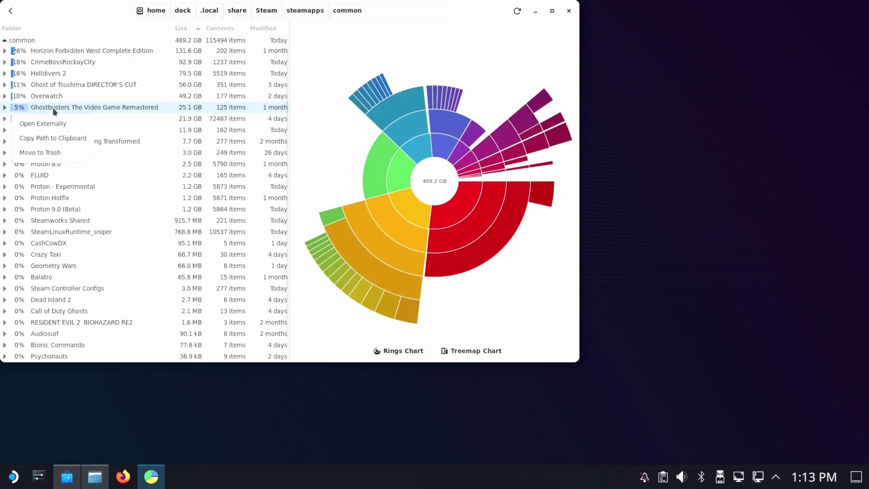
pyautogui.click(44, 138)
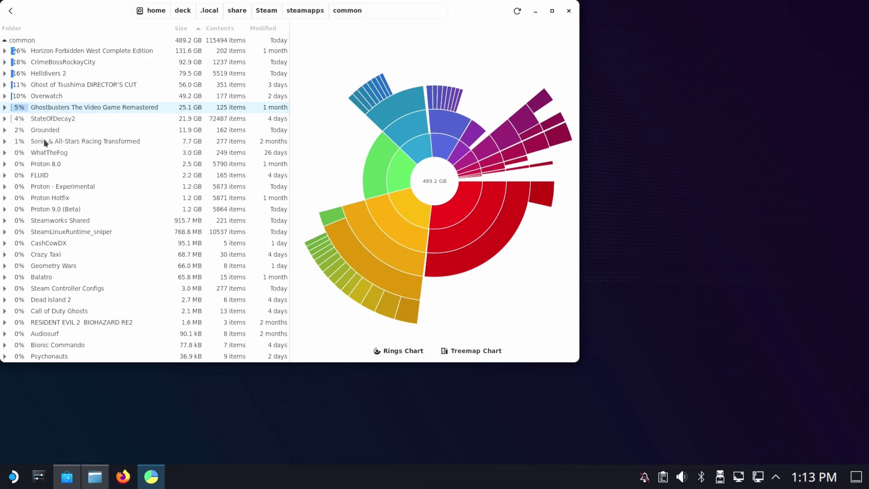
# - In Dolphin, replace the location bar with the pasted Ghostbusters folder path and go there
pyautogui.click(91, 480)
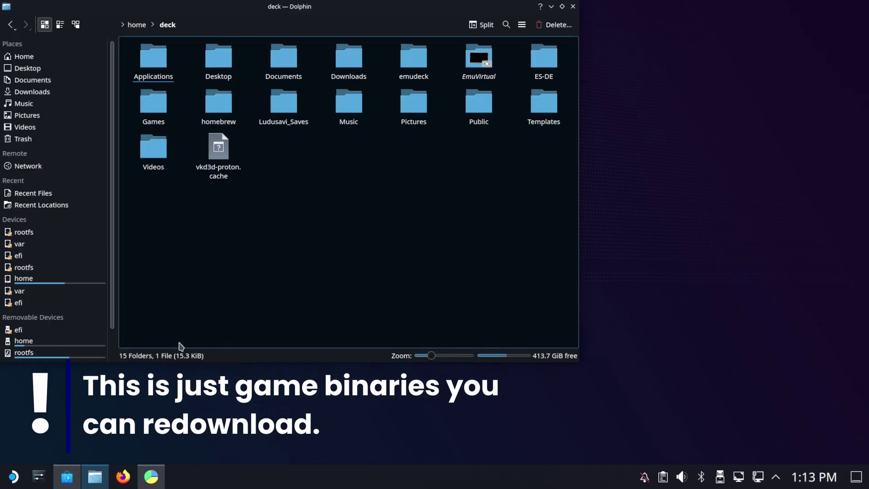
pyautogui.click(219, 25)
pyautogui.hotkey('ctrl', 'a')
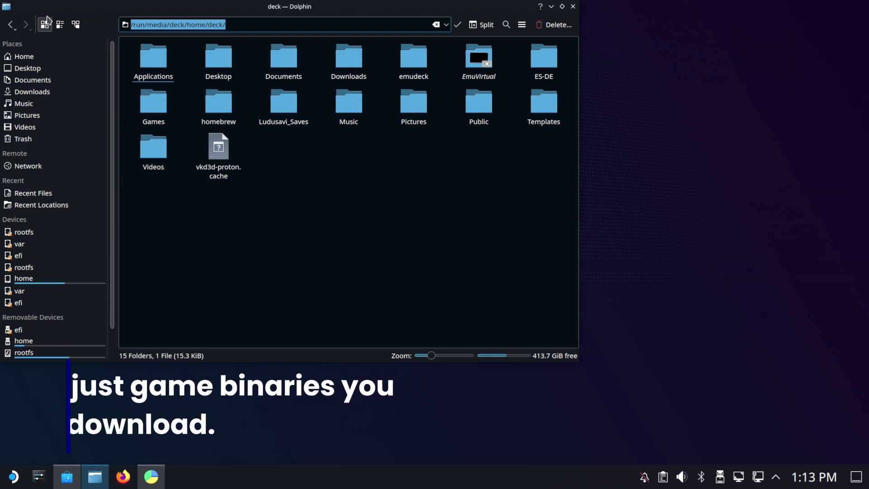
pyautogui.press('BackSpace')
pyautogui.rightClick(167, 24)
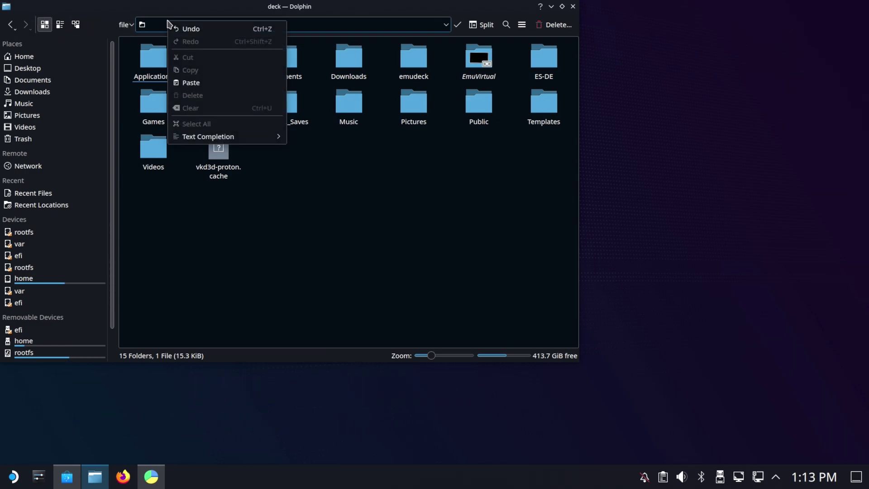
pyautogui.click(191, 82)
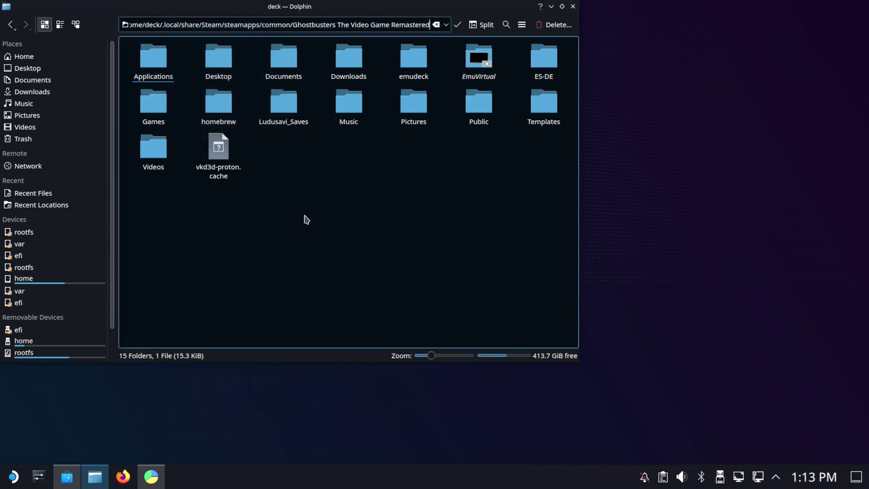
pyautogui.press('Return')
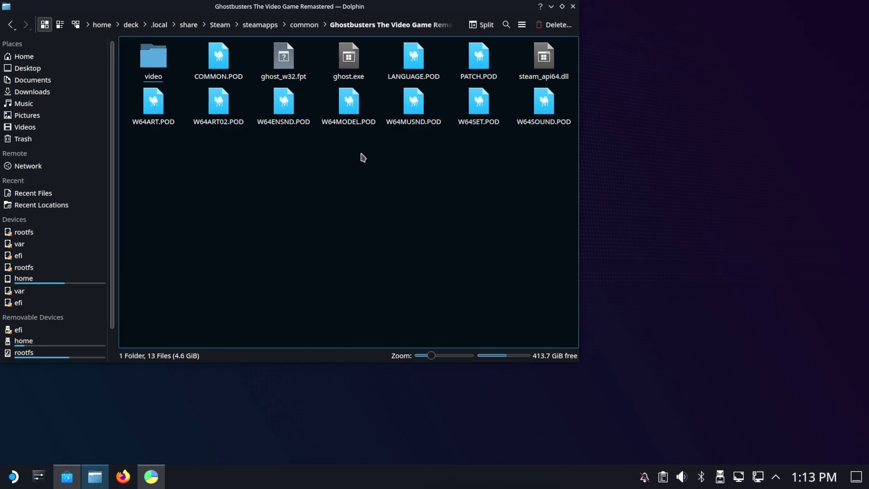
# - Go up to the common folder, start renaming the Ghostbusters folder, then close Dolphin
pyautogui.click(304, 25)
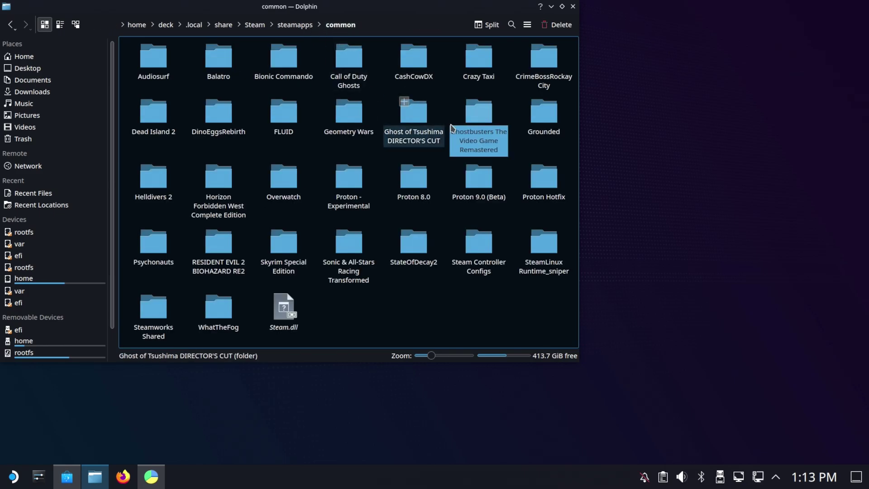
pyautogui.rightClick(475, 122)
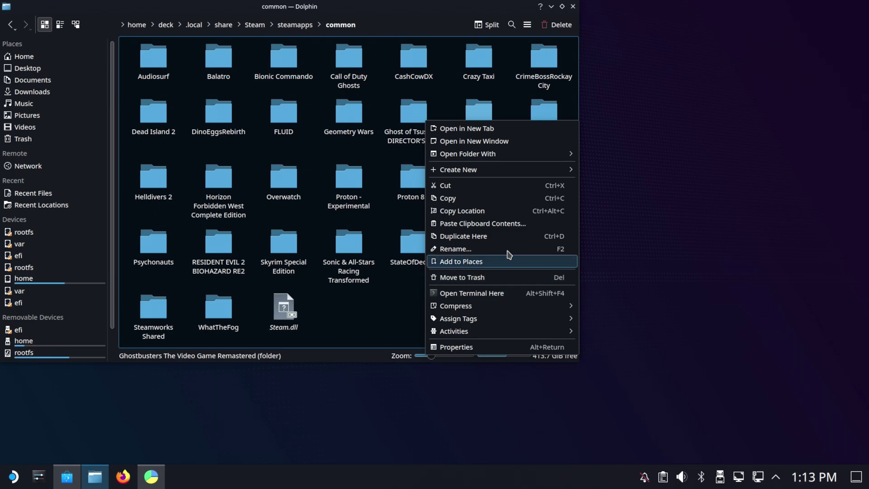
pyautogui.press('F2')
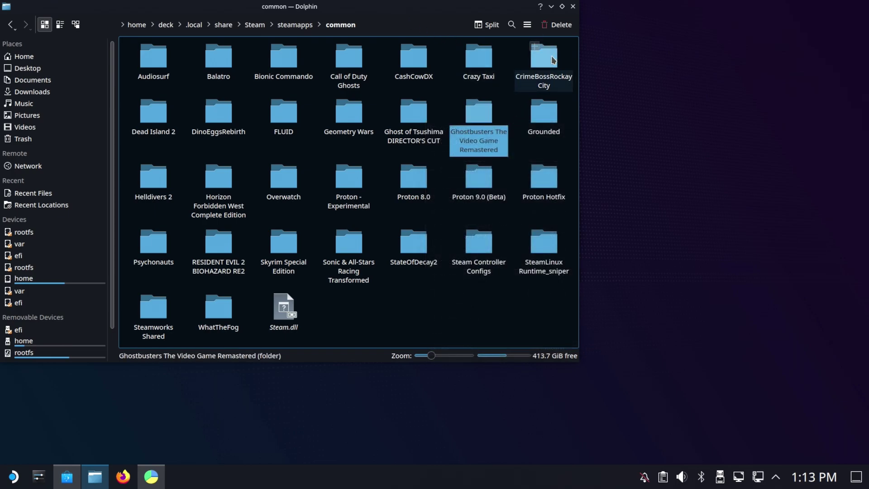
pyautogui.click(573, 6)
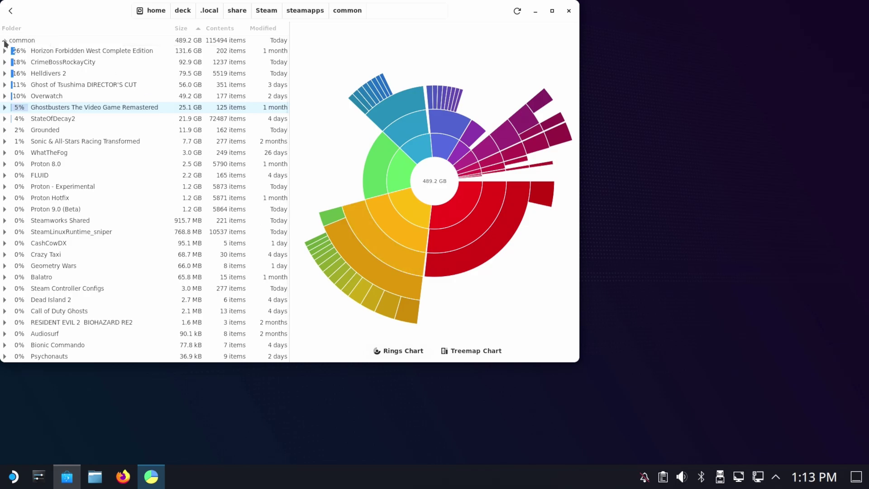
# - Return to Devices & Locations and close Disk Usage Analyzer
pyautogui.click(10, 11)
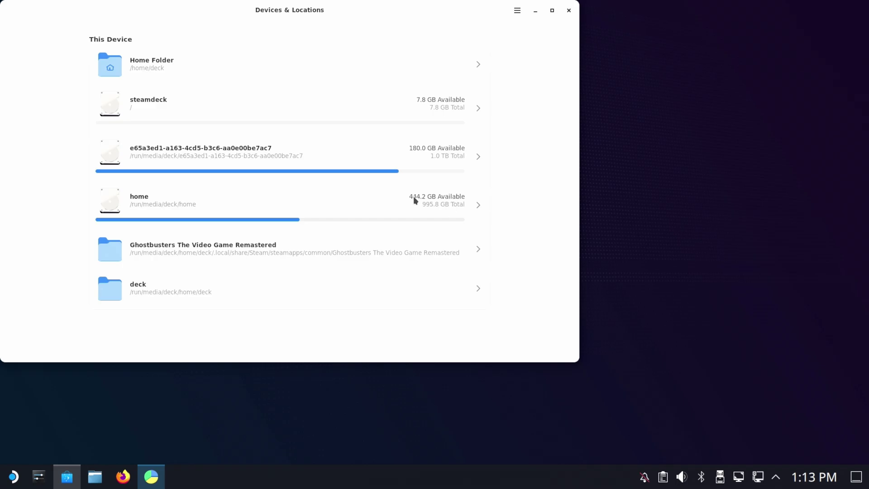
pyautogui.click(568, 10)
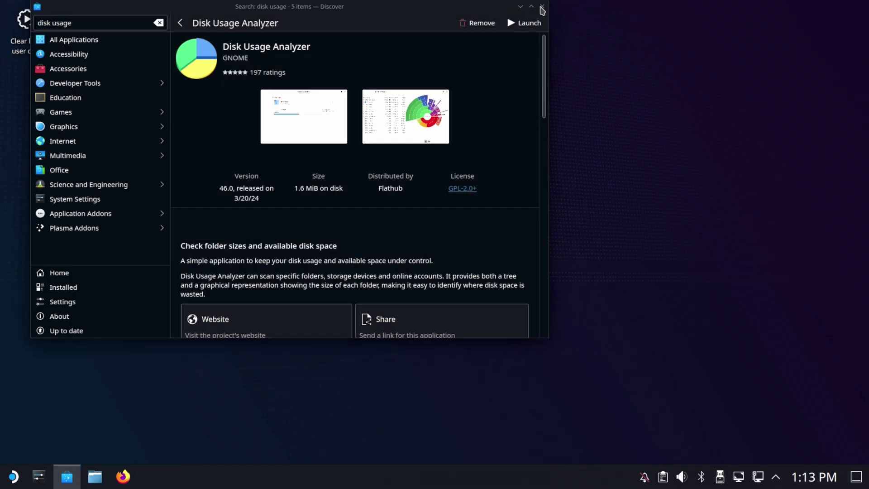
# - Close the Discover store and bring up the KDE application launcher
pyautogui.click(542, 7)
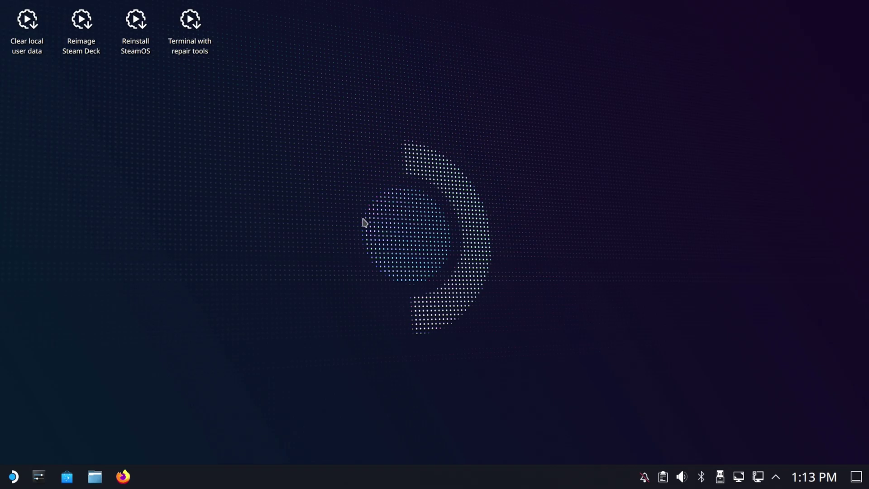
pyautogui.click(13, 477)
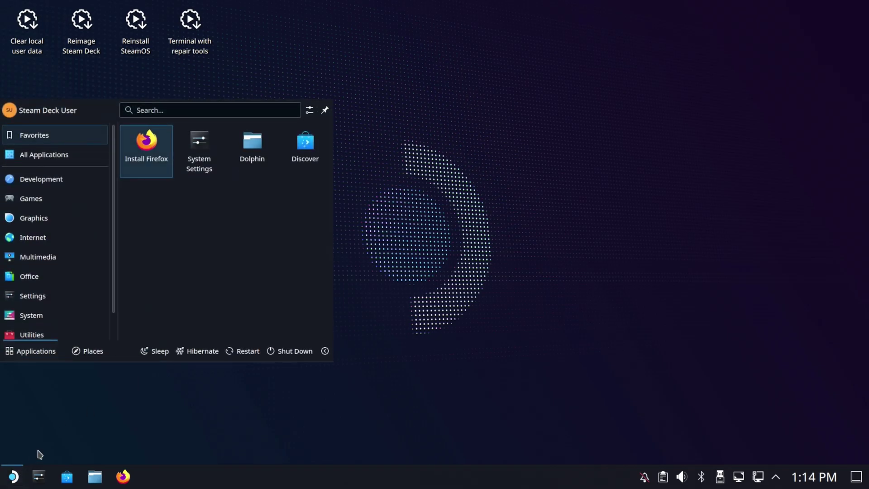